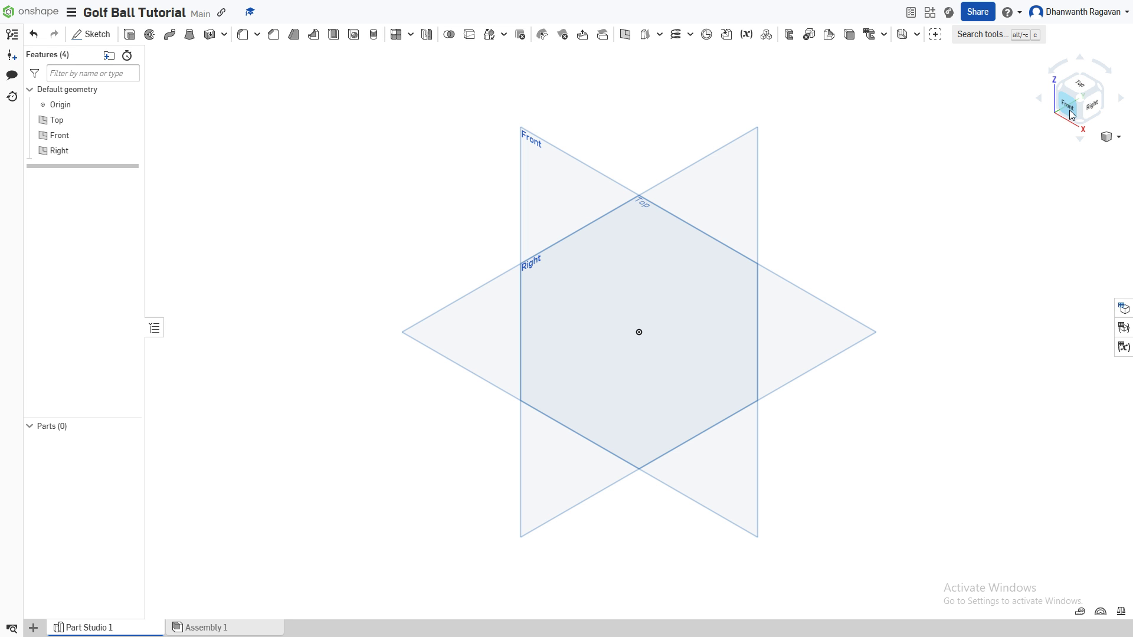
# Turn the view normal to the Front plane and start a new sketch.
pyautogui.rightClick(74, 141)
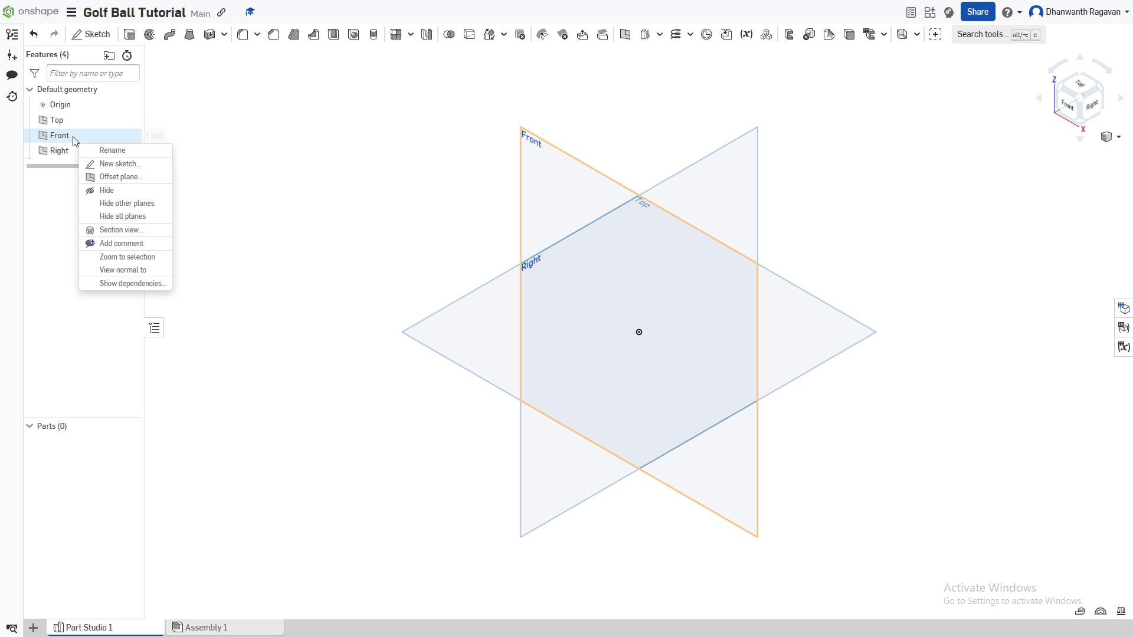
pyautogui.click(151, 270)
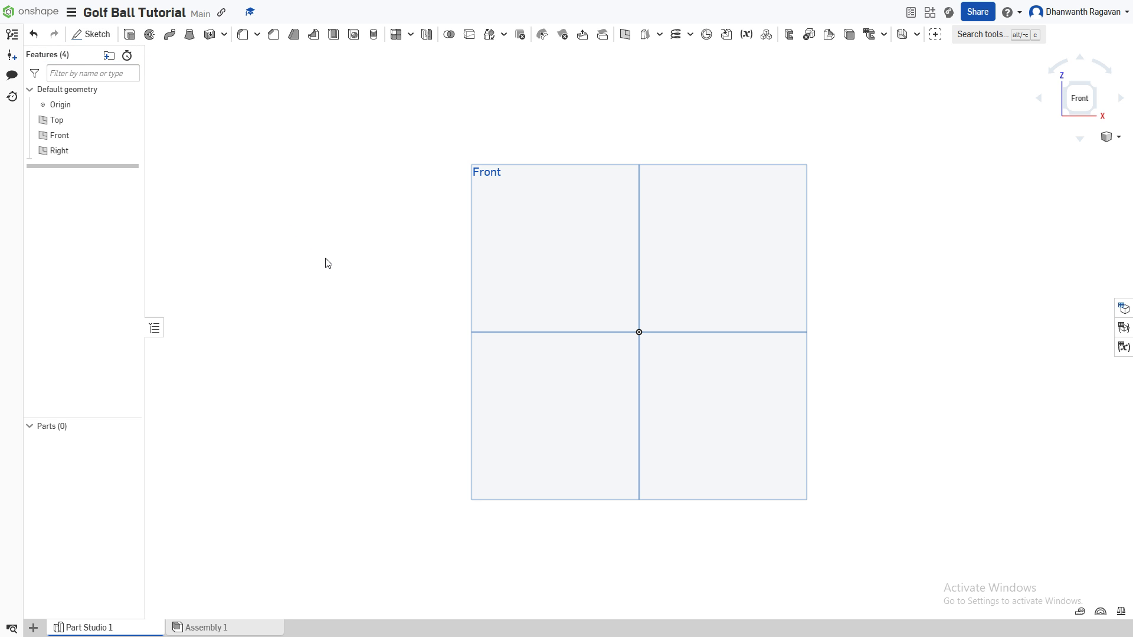
pyautogui.hotkey('shift', 's')
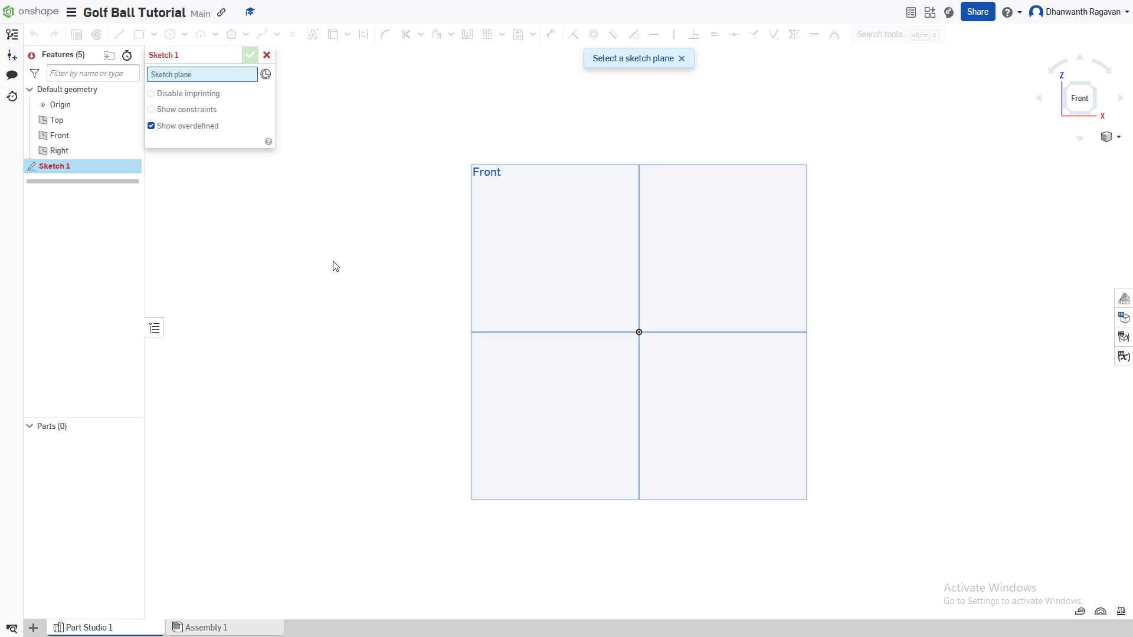
# On the Front plane, draw a center point arc at the origin from the vertical to the horizontal axis.
pyautogui.click(578, 263)
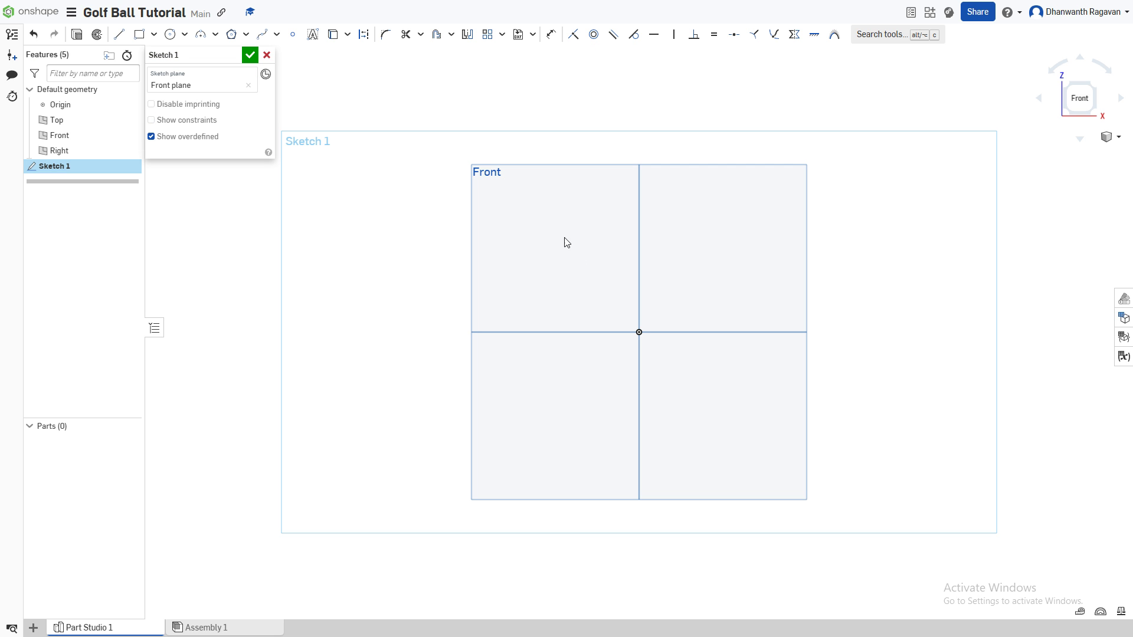
pyautogui.click(216, 34)
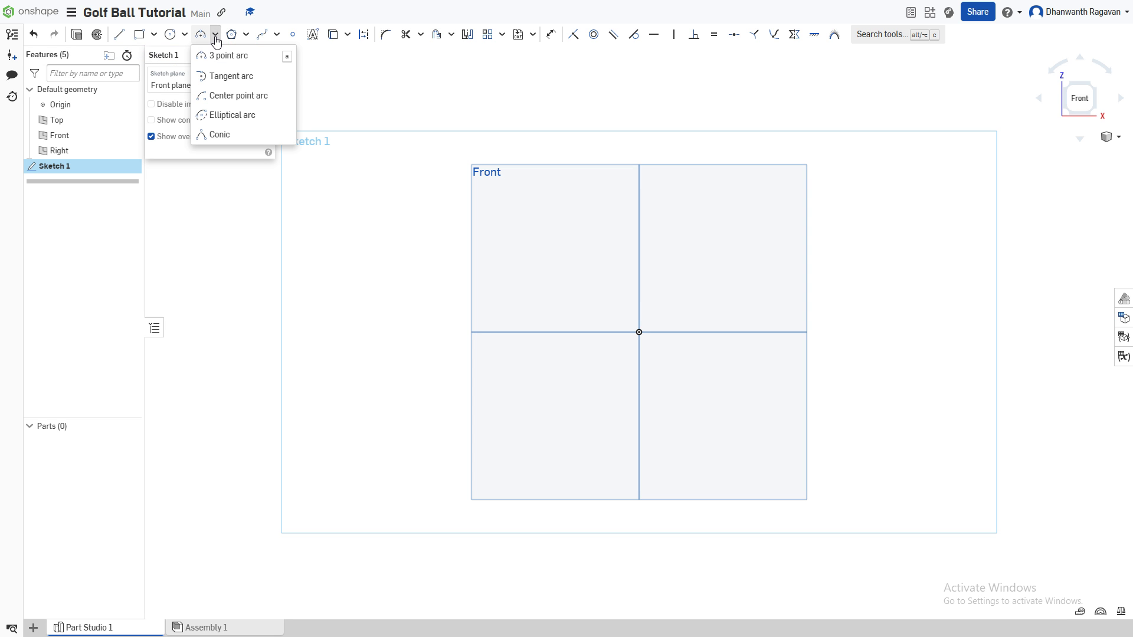
pyautogui.click(224, 97)
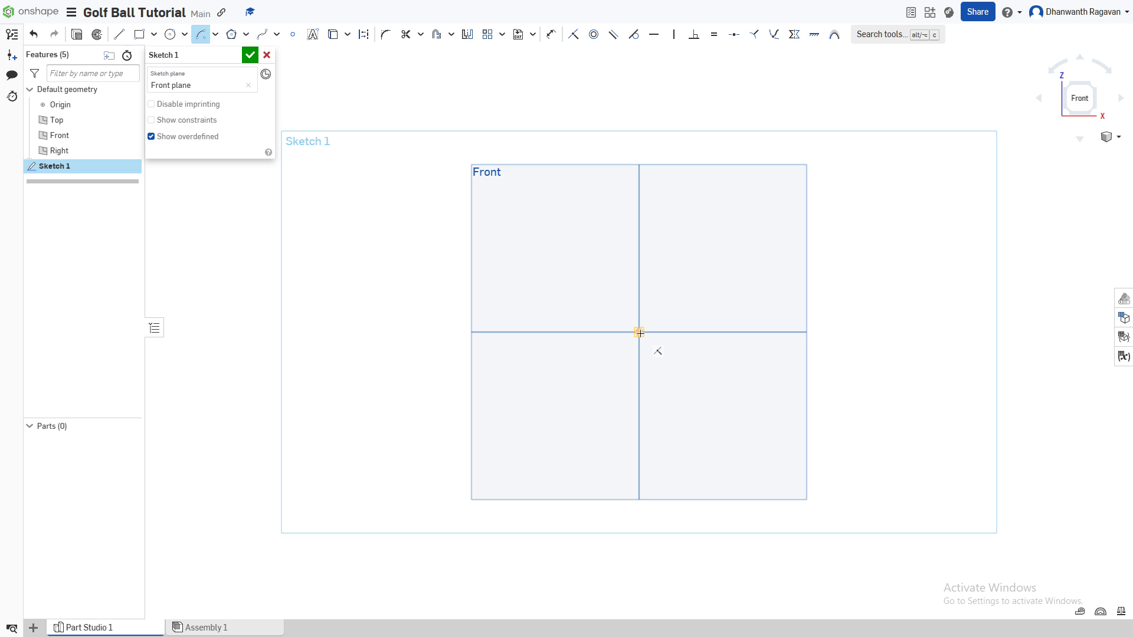
pyautogui.click(638, 332)
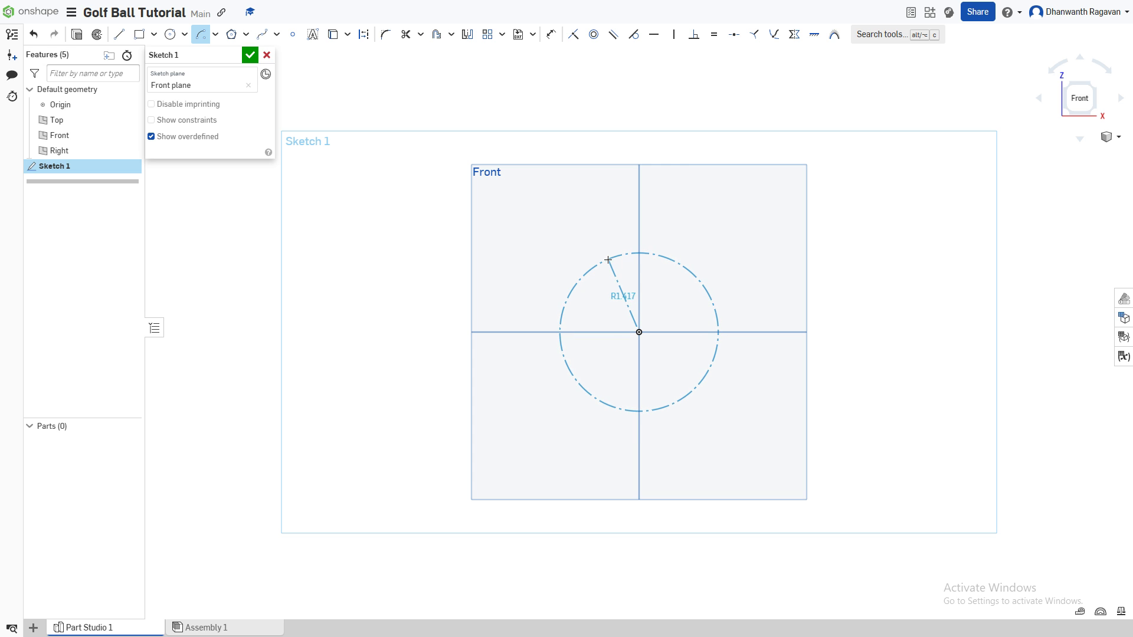
pyautogui.click(639, 255)
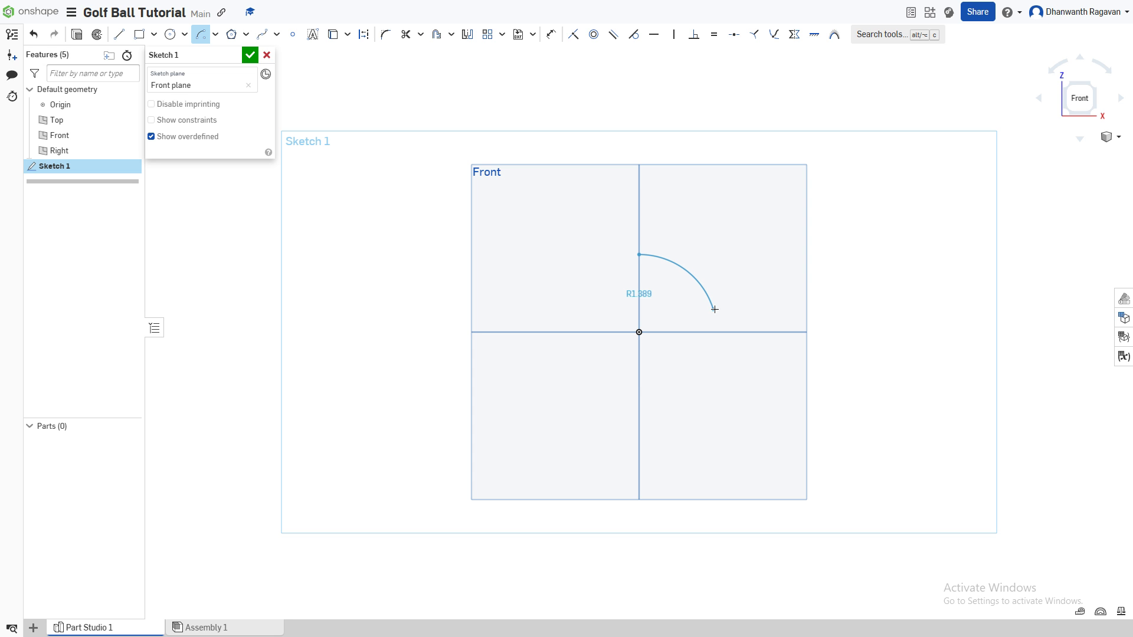
pyautogui.click(716, 331)
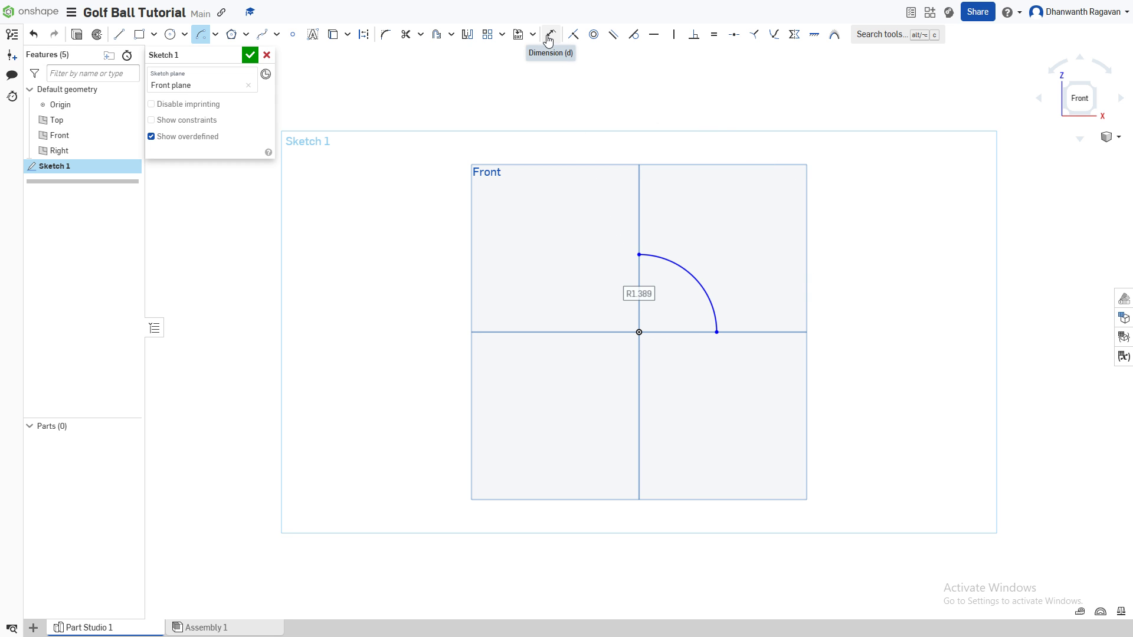
# Dimension the quarter arc's radius as 0.866142 in, shrinking it from 1.389.
pyautogui.press('d')
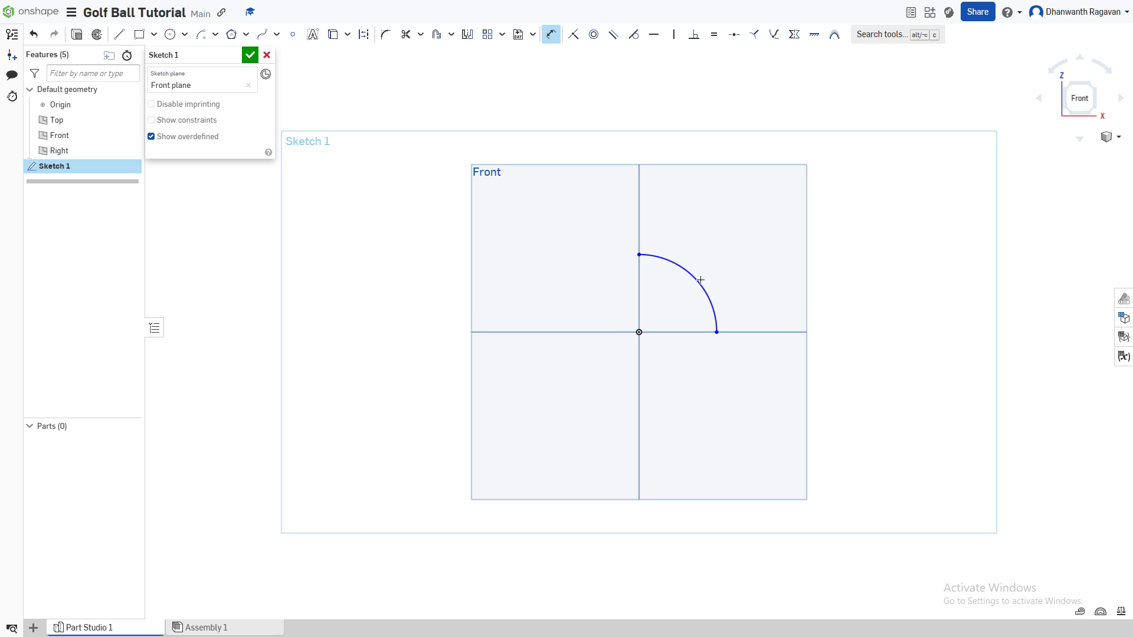
pyautogui.click(700, 279)
pyautogui.click(738, 246)
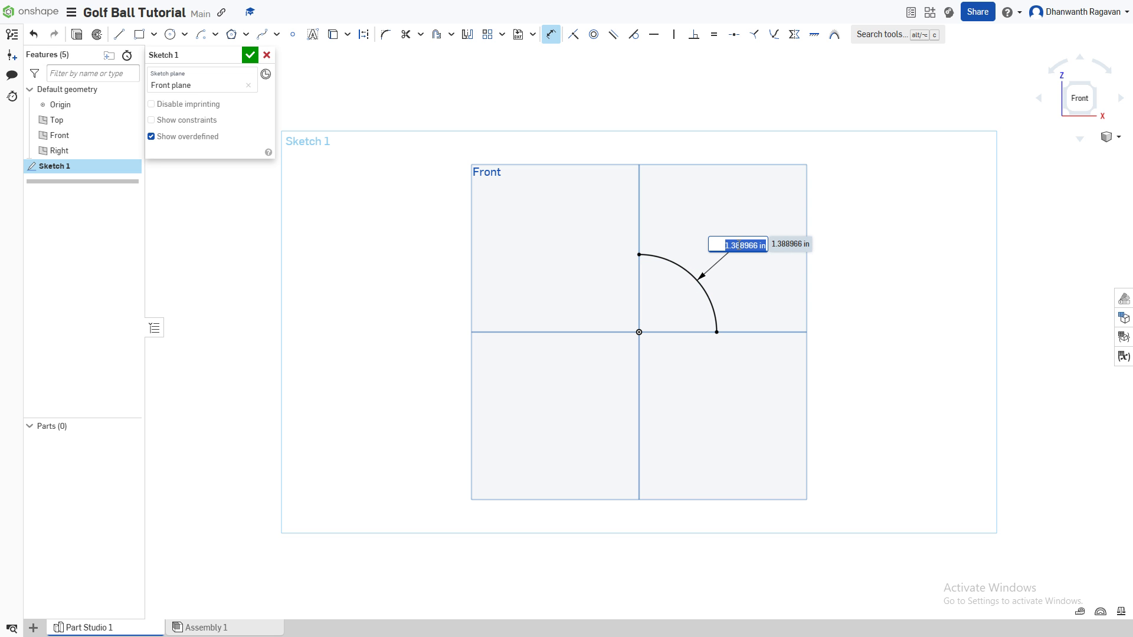
pyautogui.press('super+v')
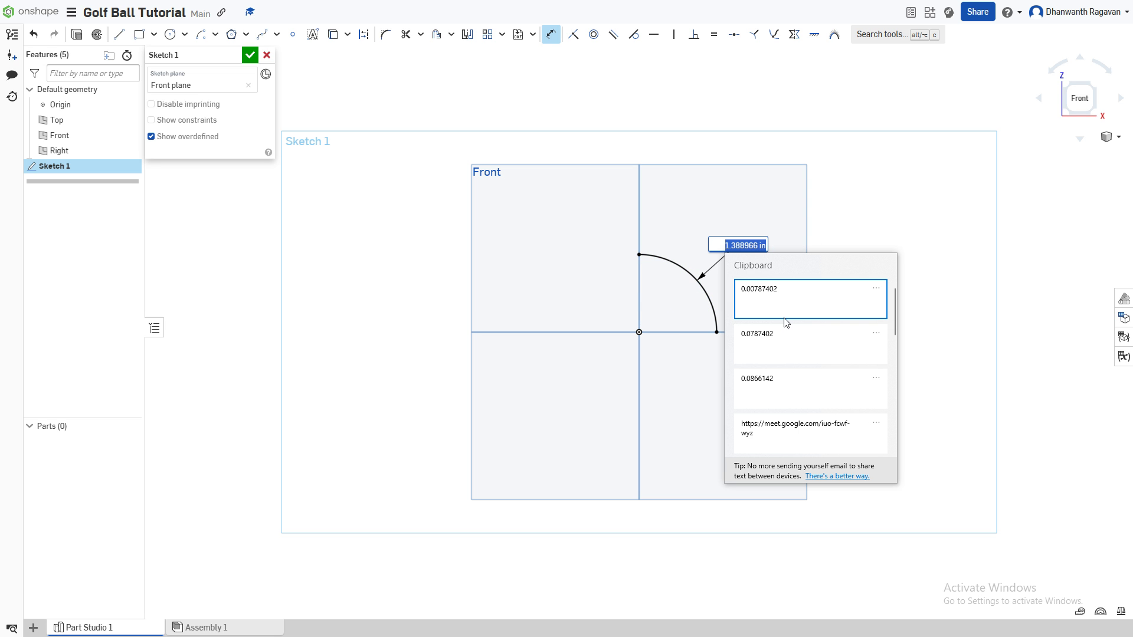
pyautogui.click(790, 394)
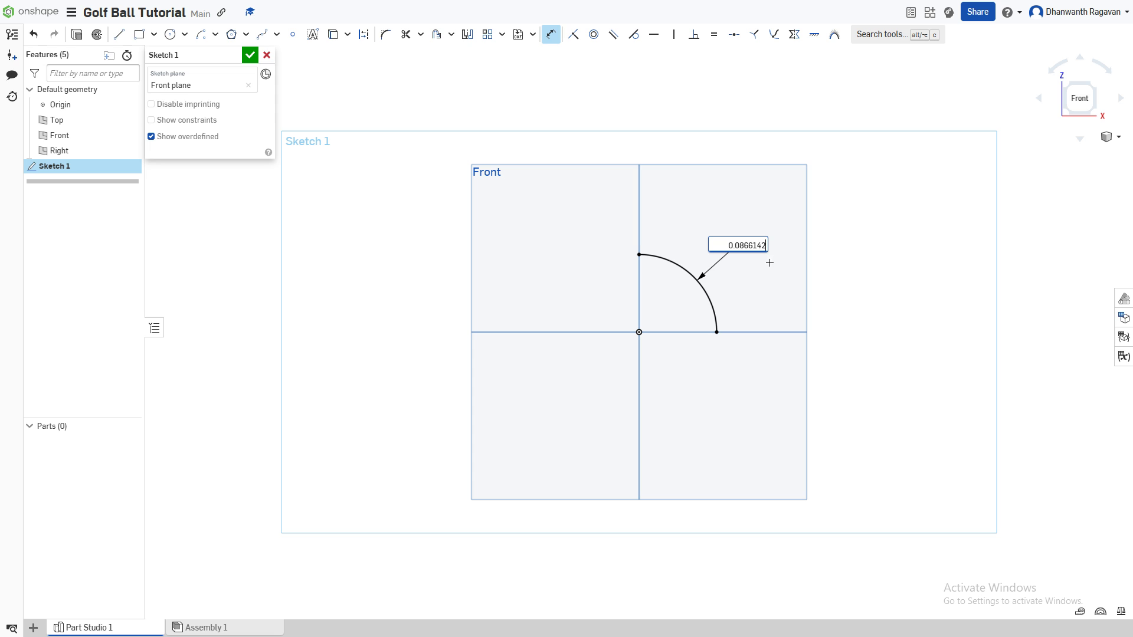
pyautogui.click(739, 245)
pyautogui.press('BackSpace')
pyautogui.click(766, 246)
pyautogui.write('in')
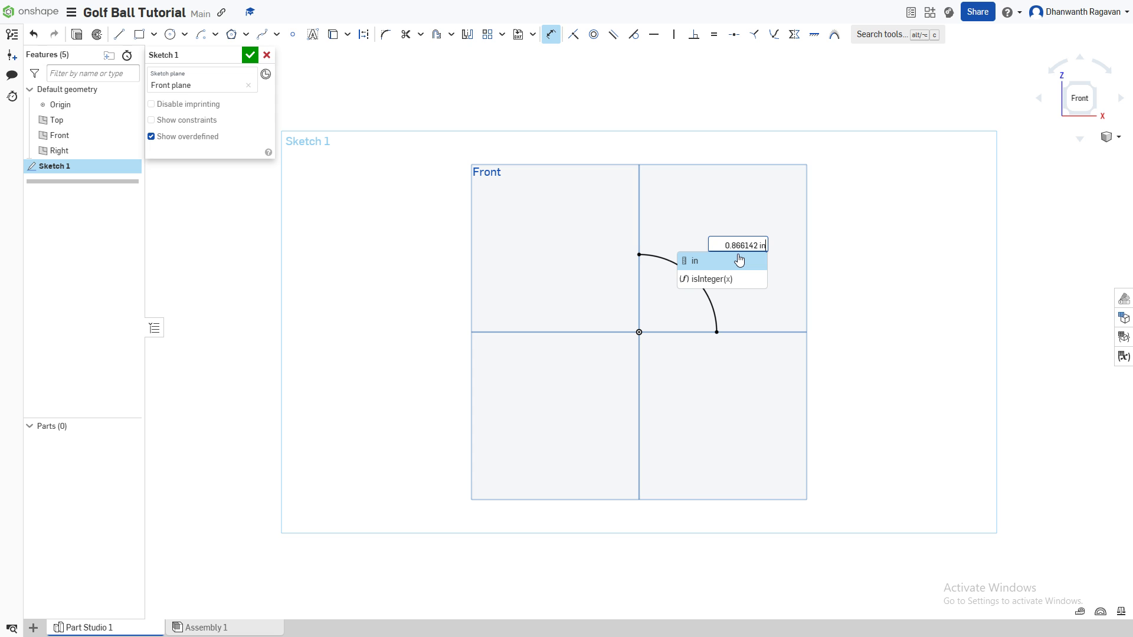
pyautogui.press('Return')
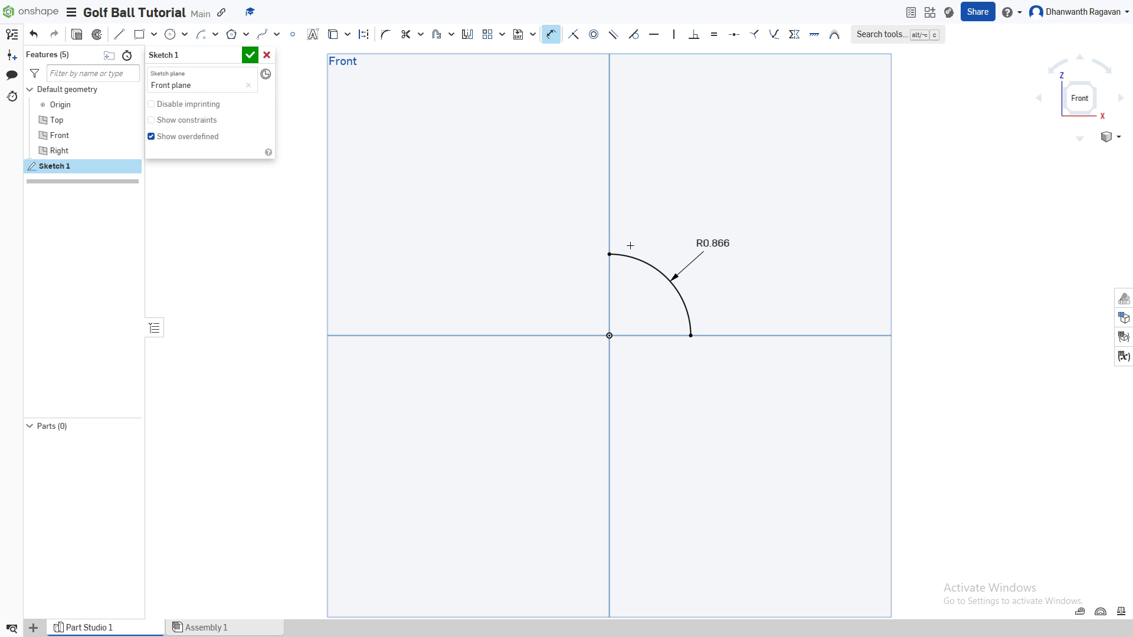
# Draw a center point arc on the big arc's top endpoint, spanning above and below it along the vertical axis.
pyautogui.click(202, 35)
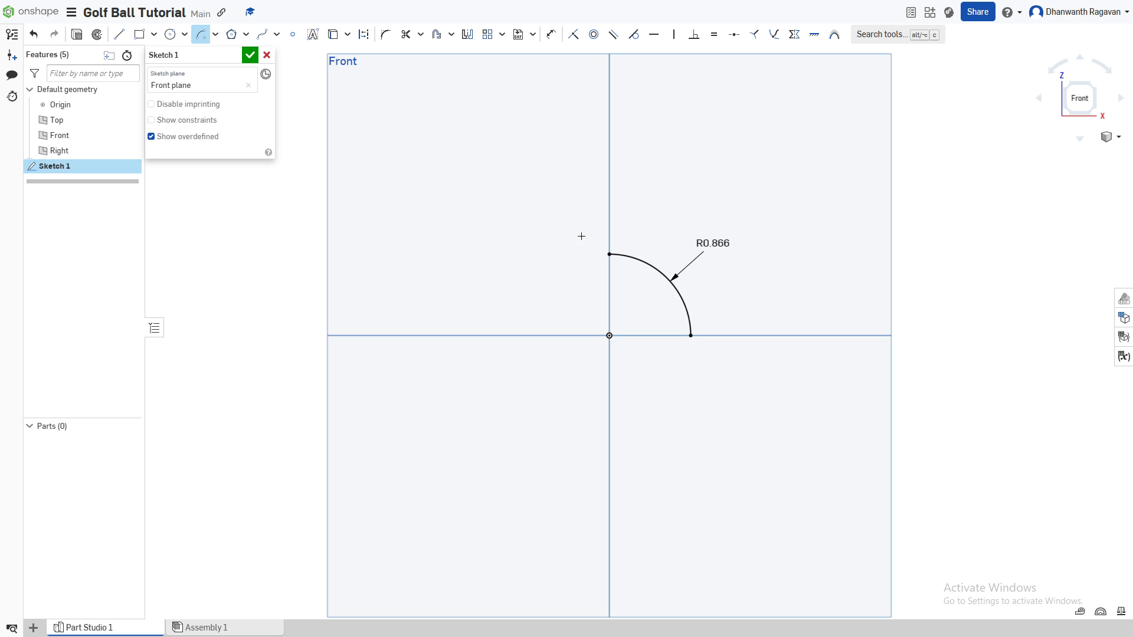
pyautogui.click(609, 254)
pyautogui.click(609, 222)
pyautogui.click(608, 286)
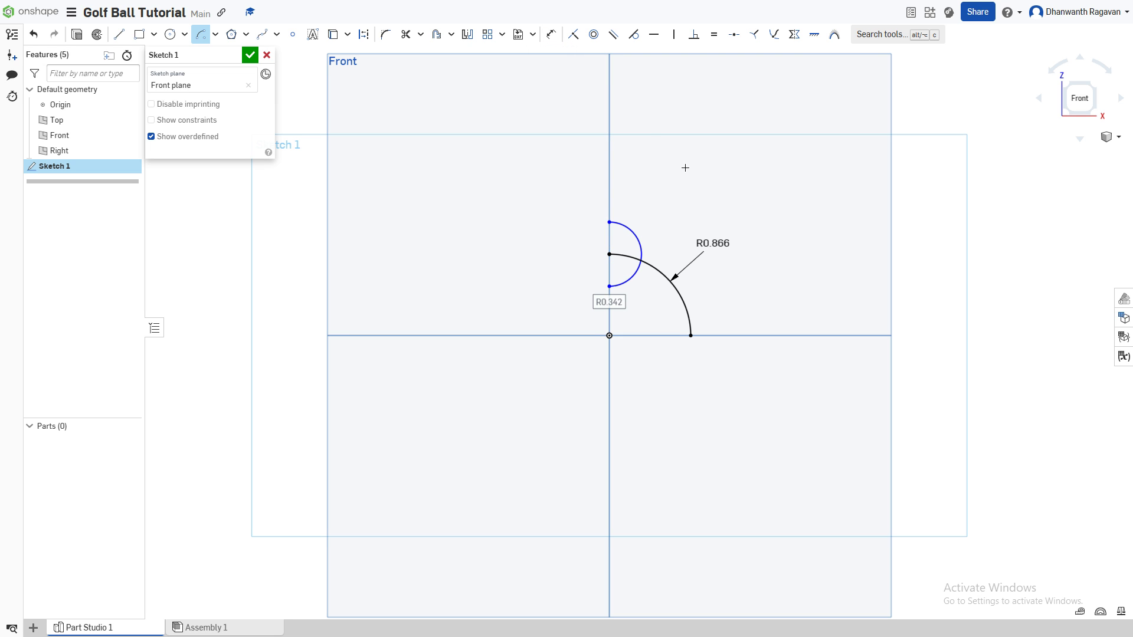
# Dimension the small arc's radius as 0.0787402 in, down from about 0.342.
pyautogui.click(551, 34)
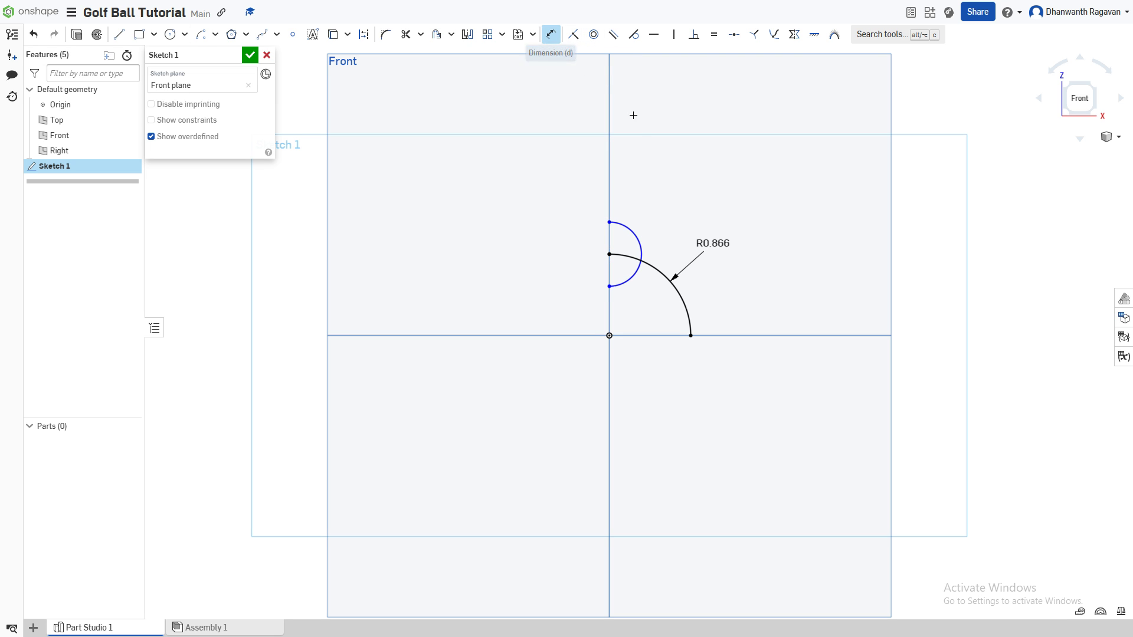
pyautogui.click(635, 234)
pyautogui.click(702, 160)
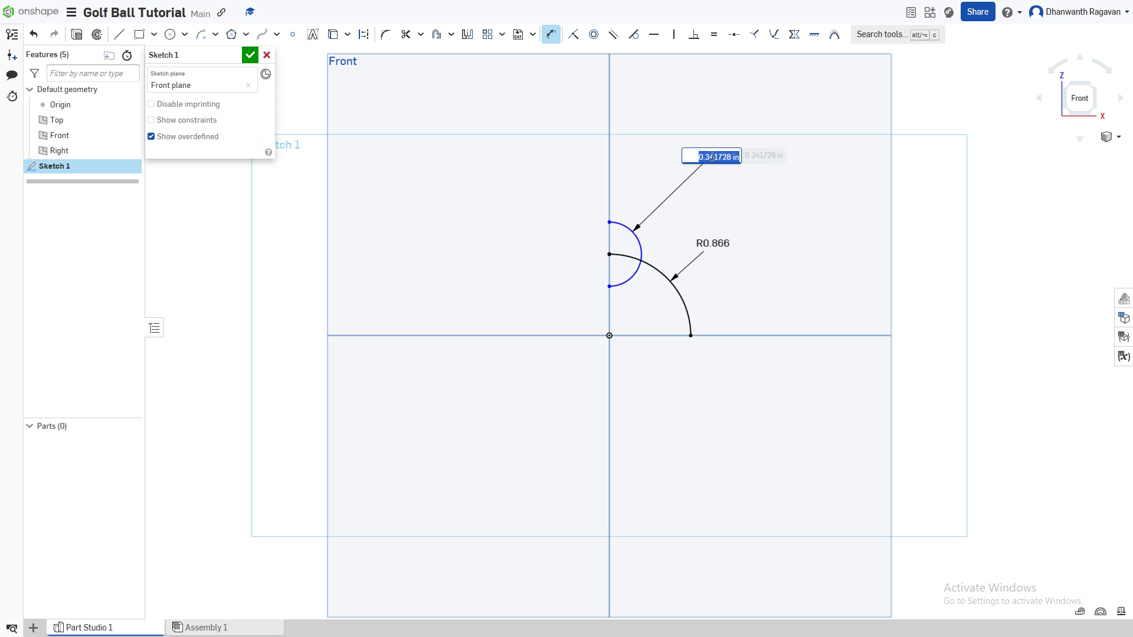
pyautogui.press('super+v')
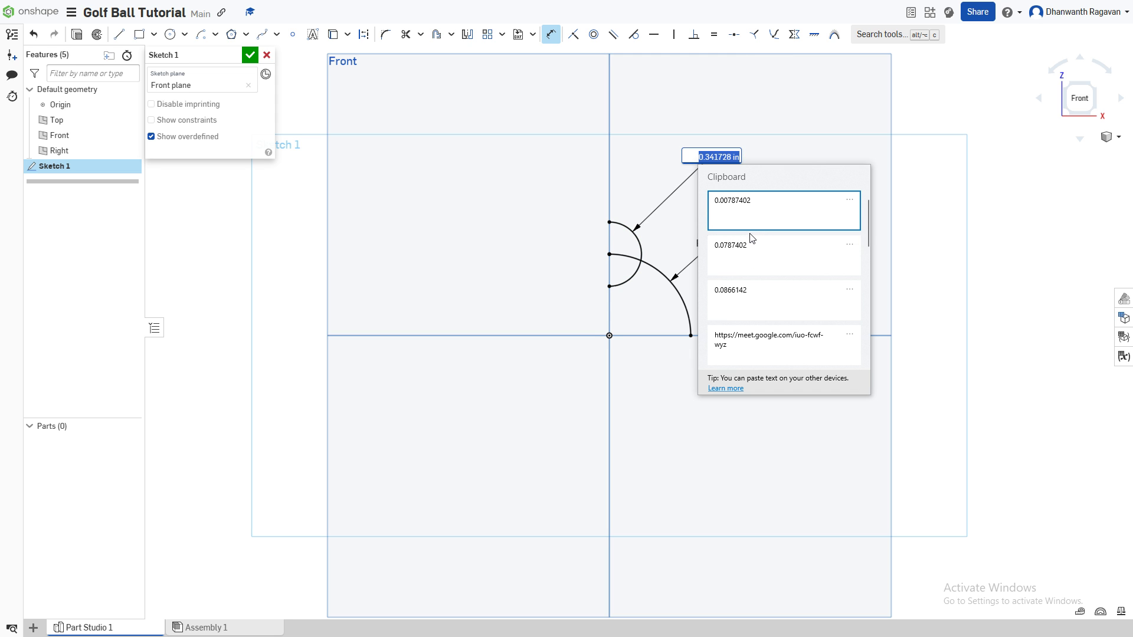
pyautogui.click(753, 252)
pyautogui.write('in')
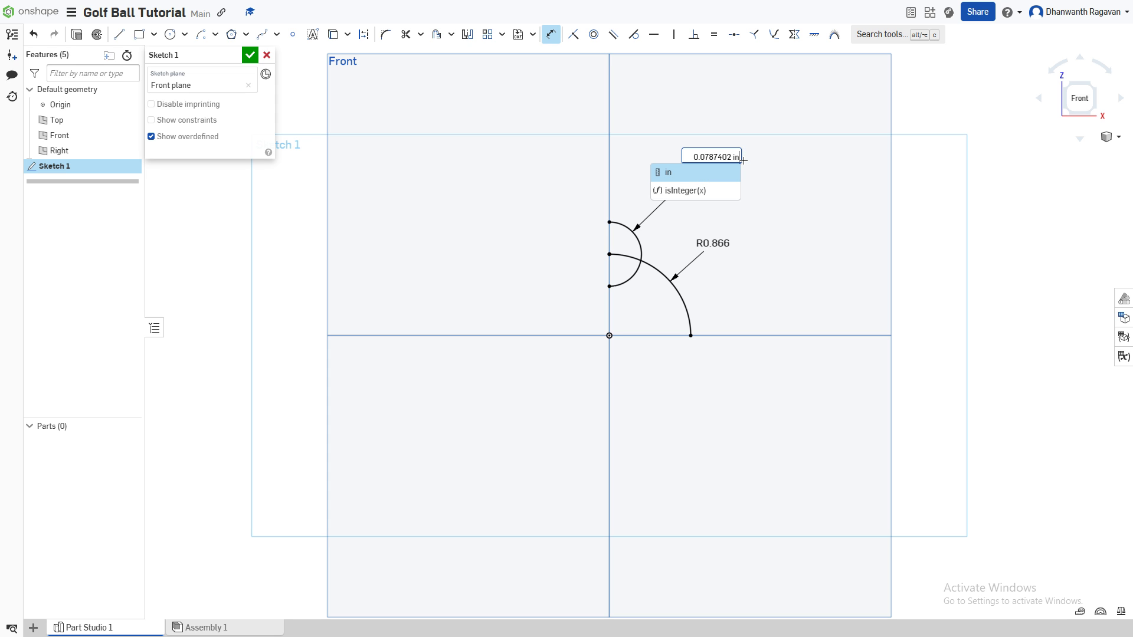
pyautogui.press('Return')
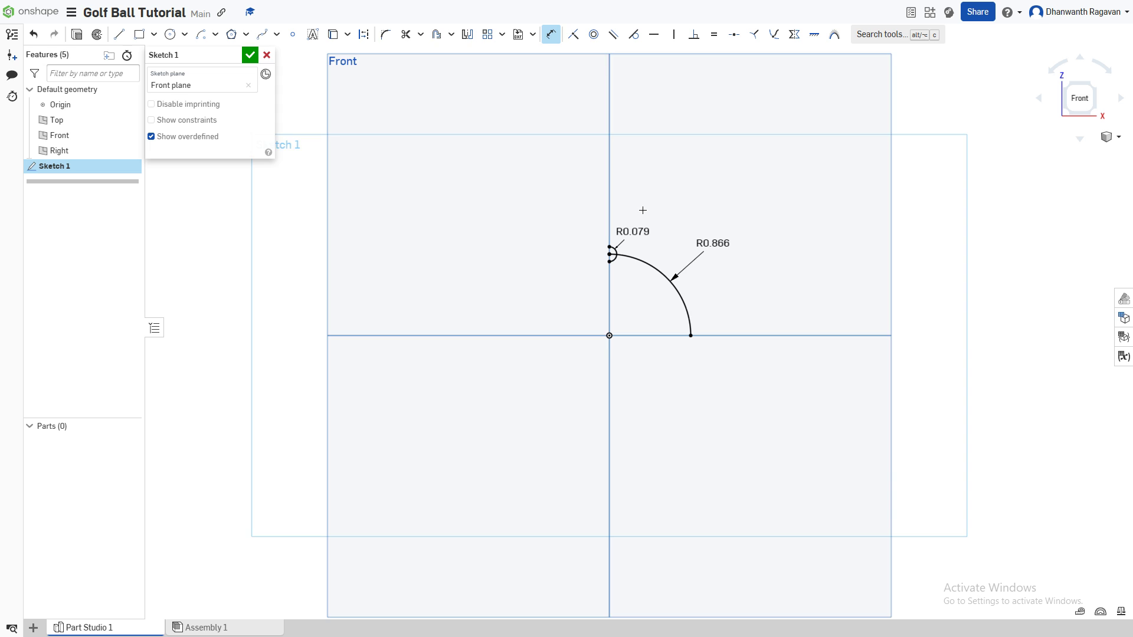
pyautogui.scroll(2, 642, 210)
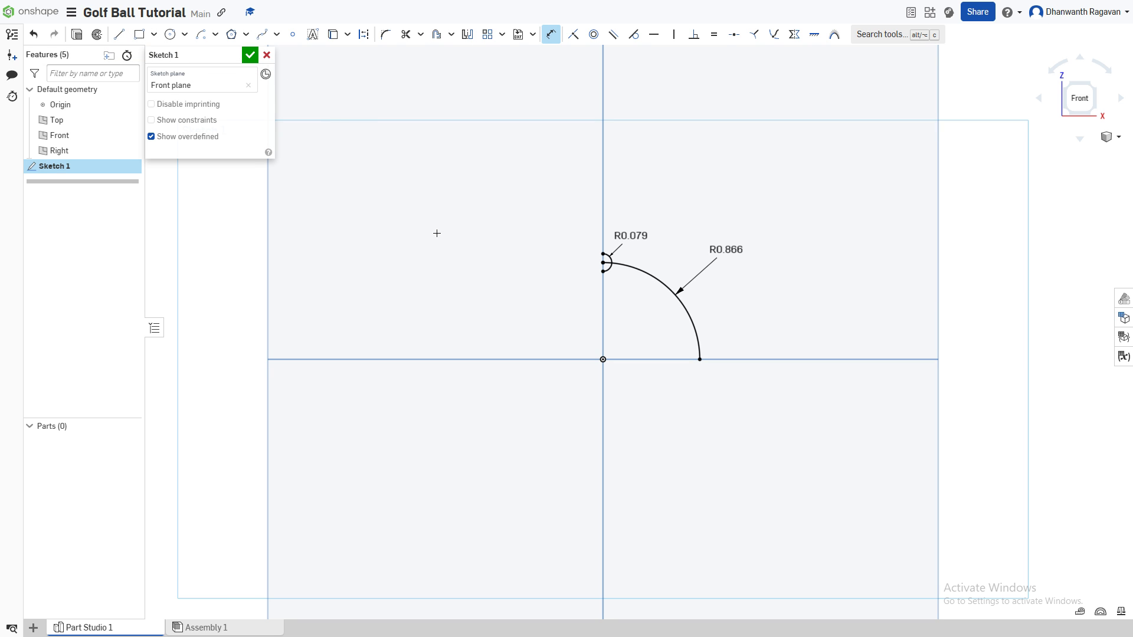
# Draw lines from the small arc's lower end to the origin and on to the large arc, then finish Sketch 1.
pyautogui.click(125, 39)
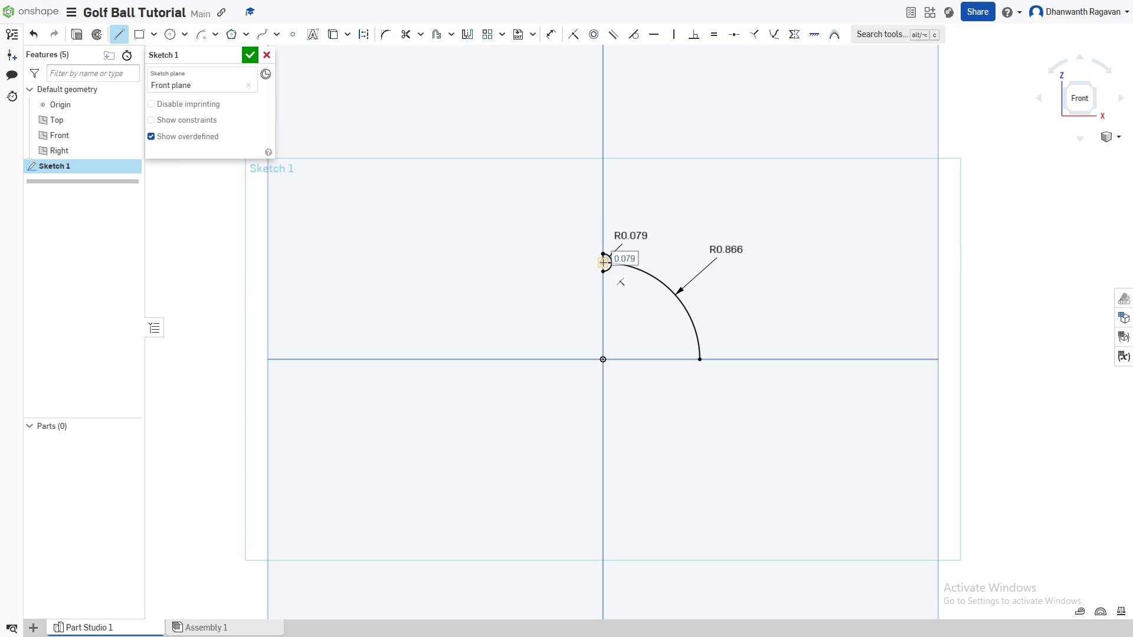
pyautogui.click(603, 271)
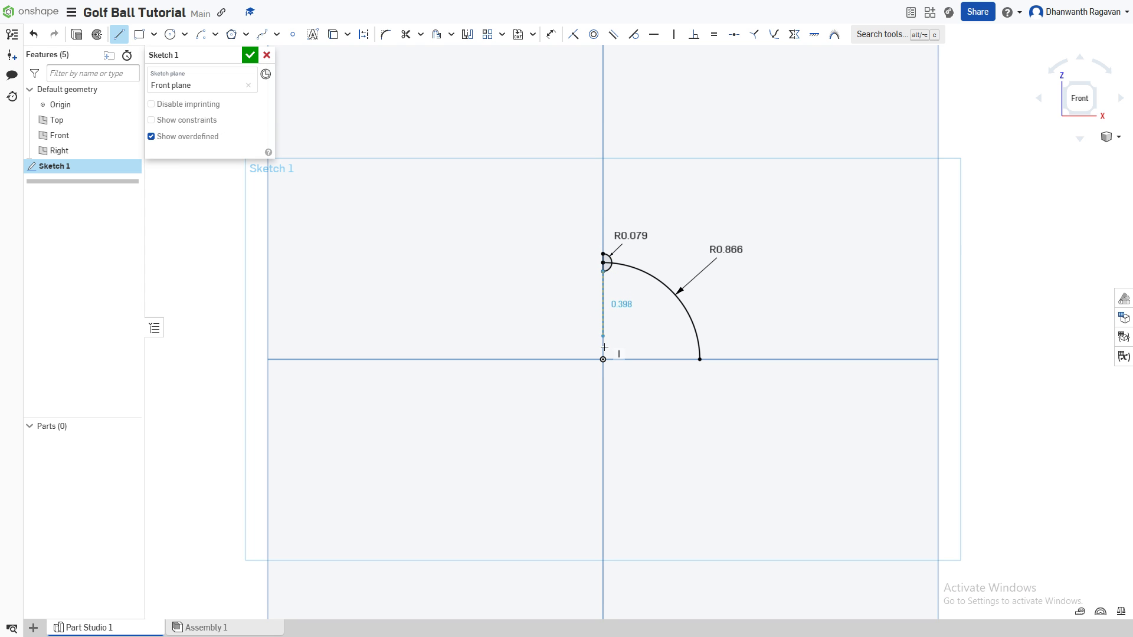
pyautogui.click(603, 359)
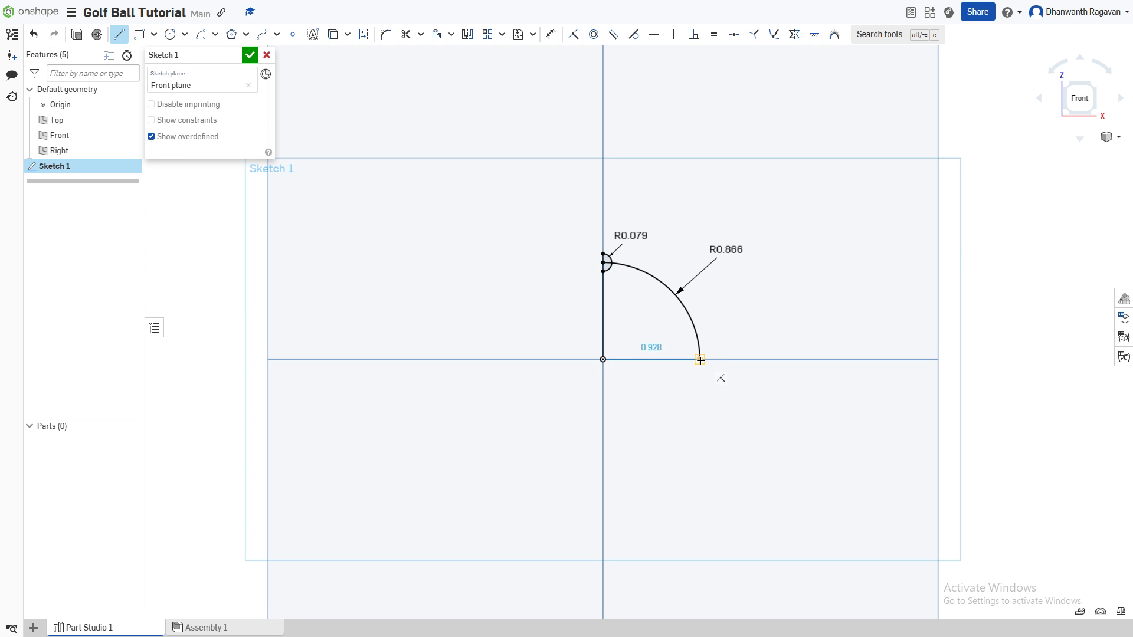
pyautogui.click(700, 359)
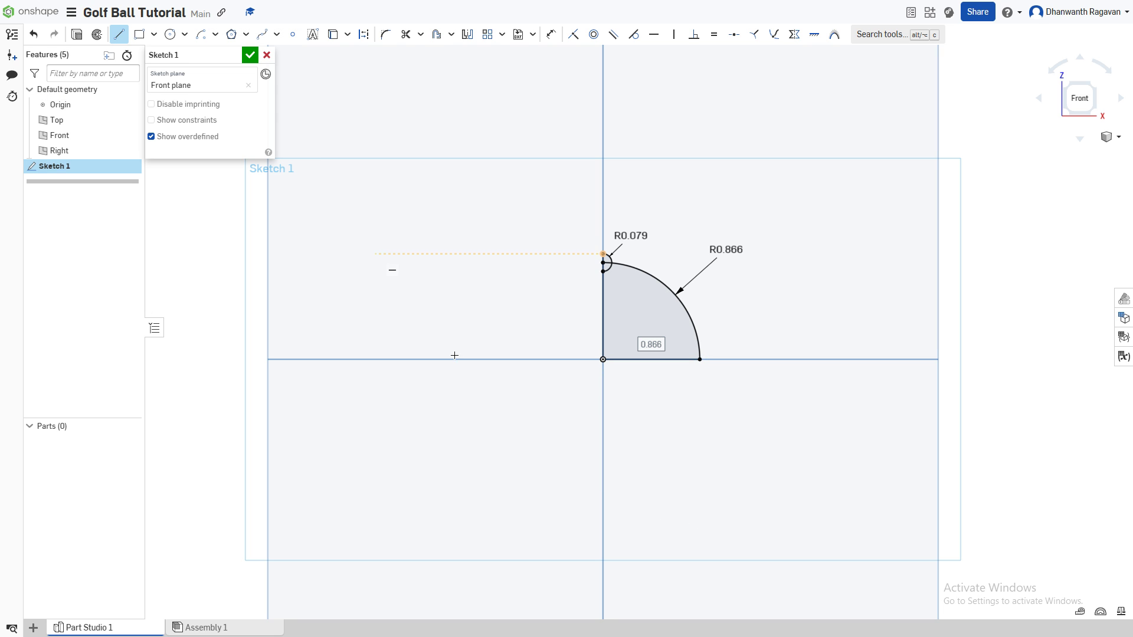
pyautogui.click(249, 54)
pyautogui.scroll(5, 674, 354)
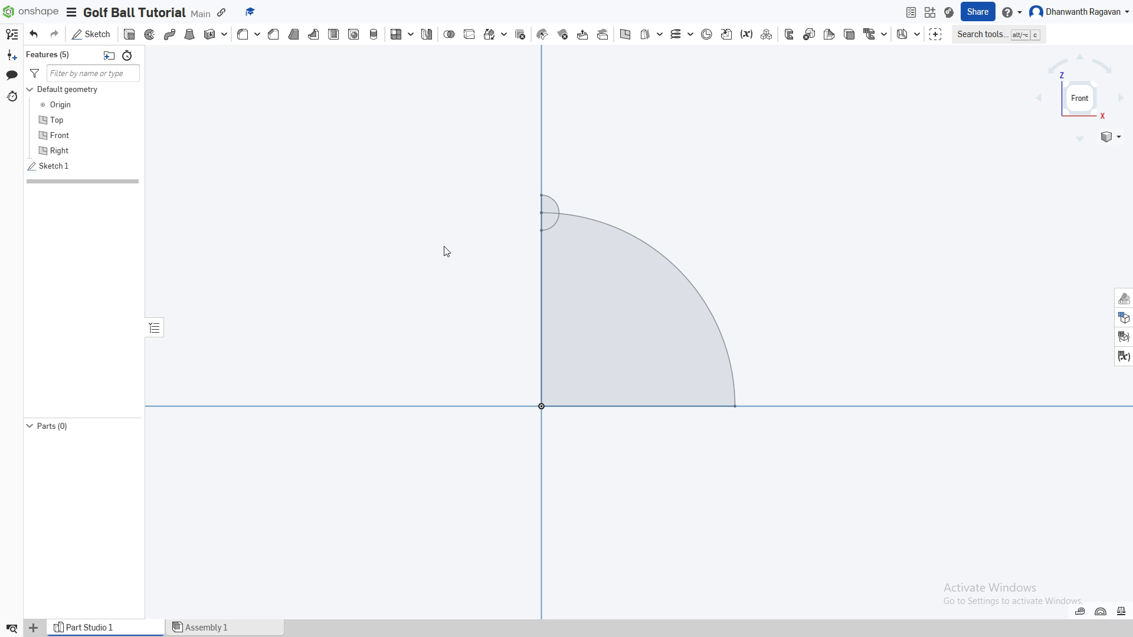
# Revolve both sketch regions fully about the vertical sketch edge to create the dome Part 1.
pyautogui.click(150, 36)
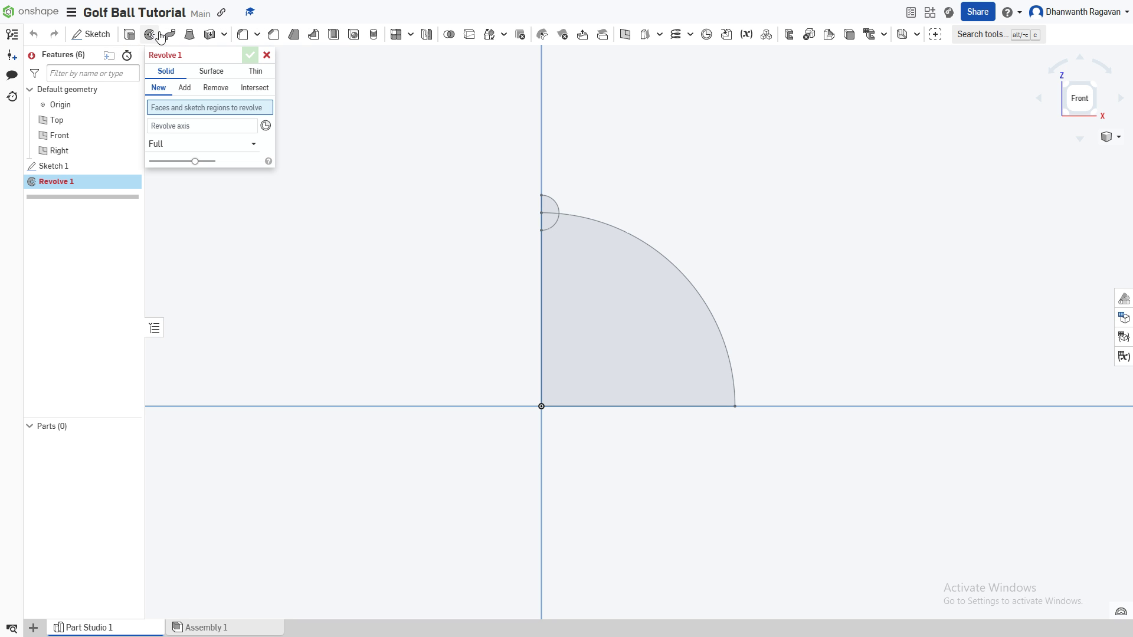
pyautogui.click(545, 219)
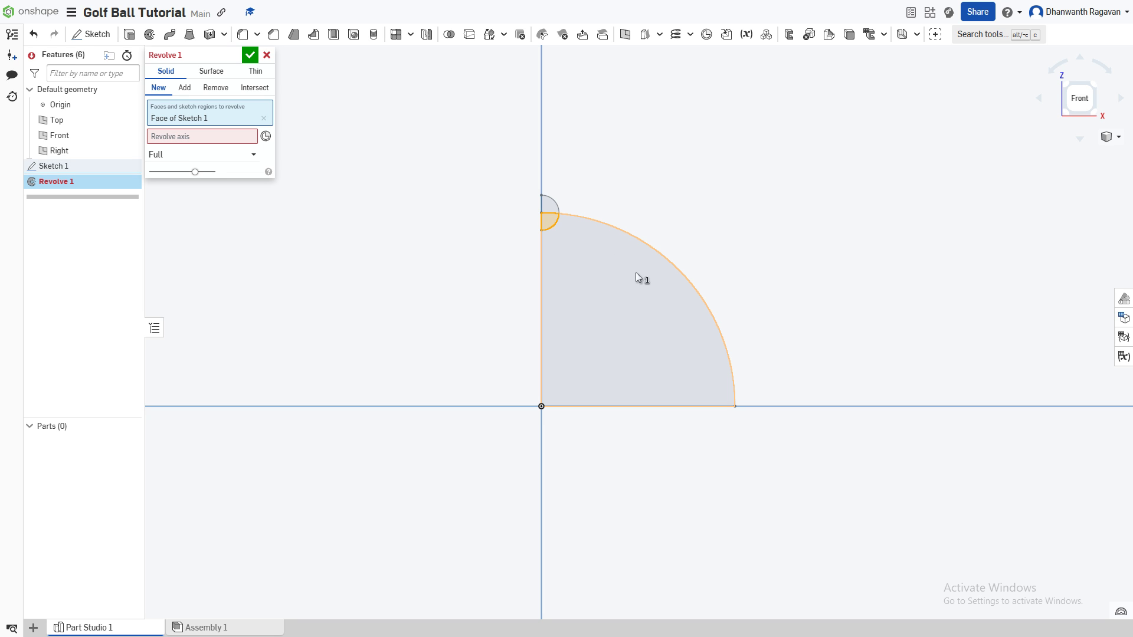
pyautogui.click(612, 285)
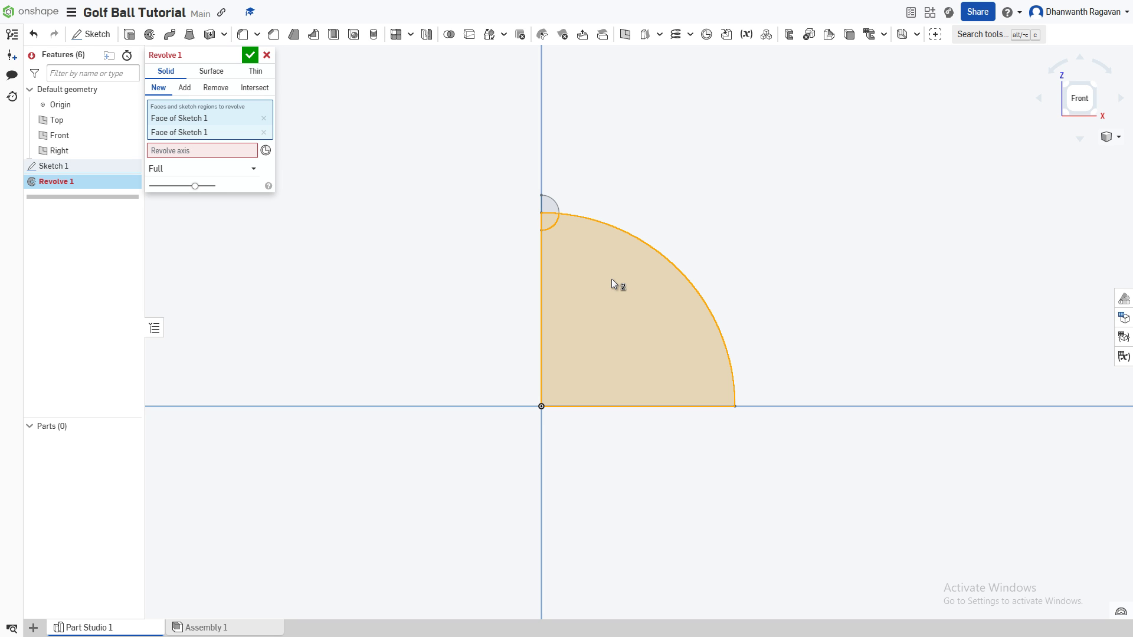
pyautogui.click(202, 152)
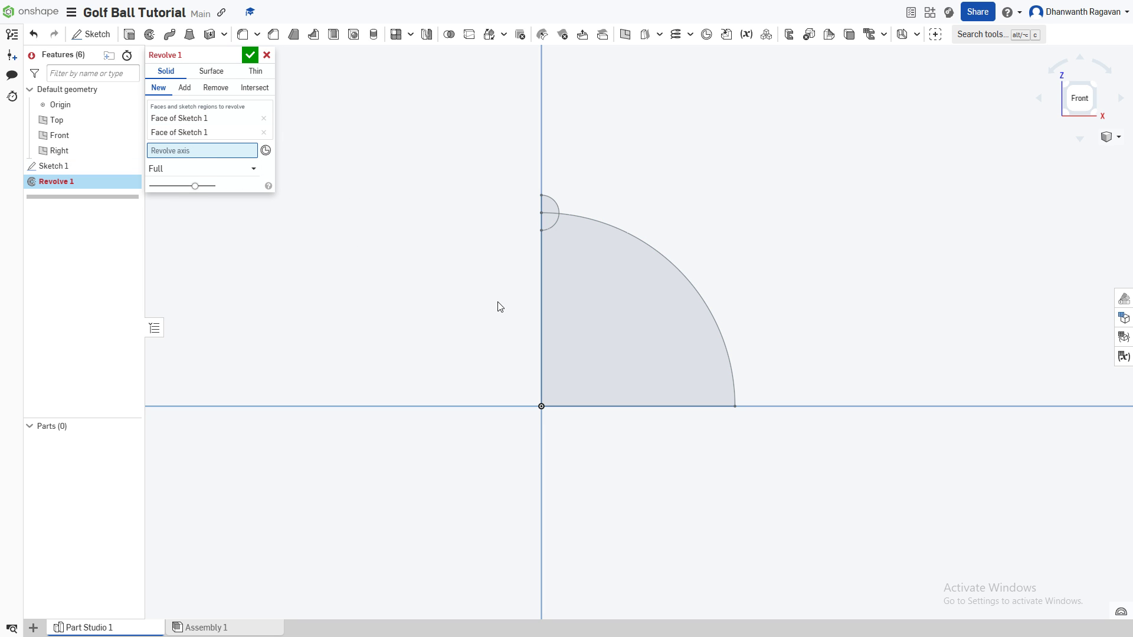
pyautogui.click(540, 301)
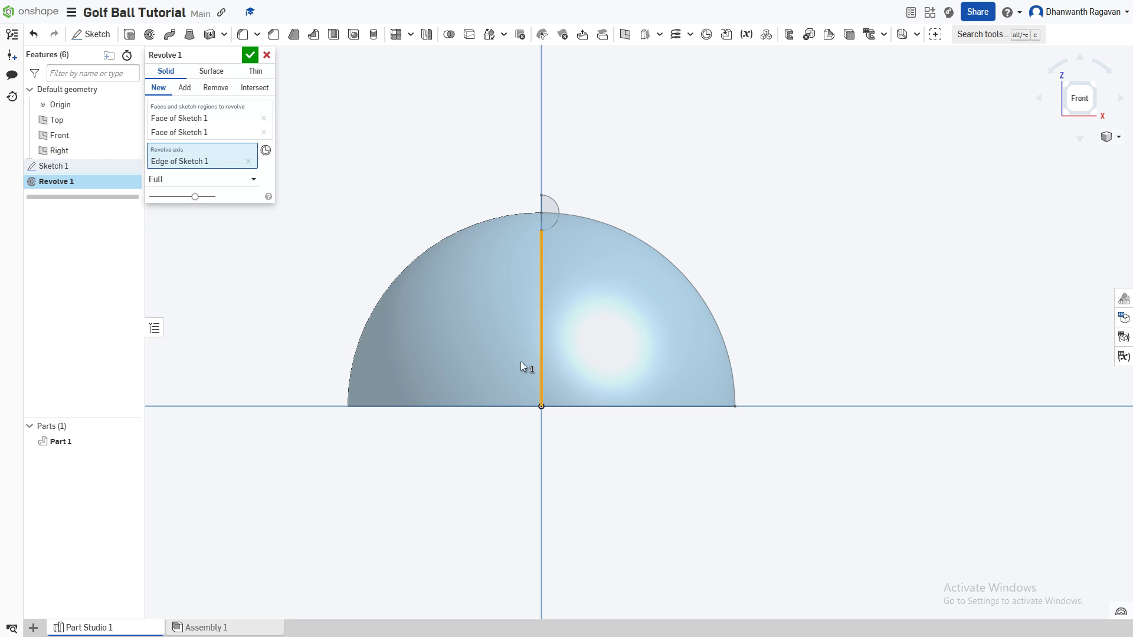
pyautogui.click(250, 55)
pyautogui.scroll(-3, 642, 363)
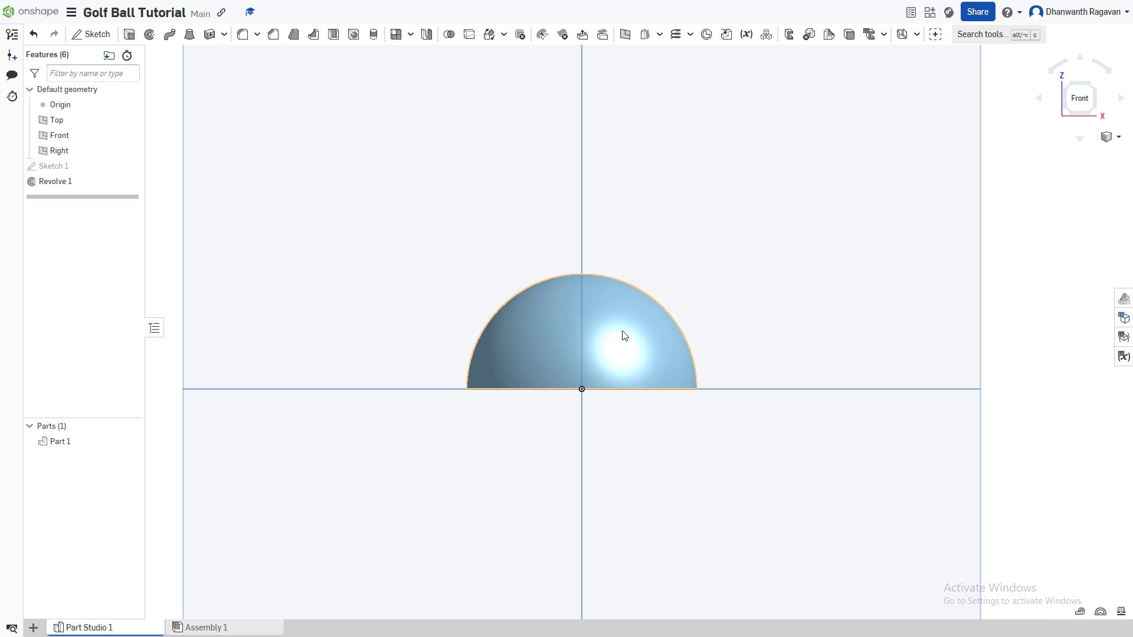
pyautogui.moveTo(624, 335); pyautogui.dragTo(619, 352, button='middle')
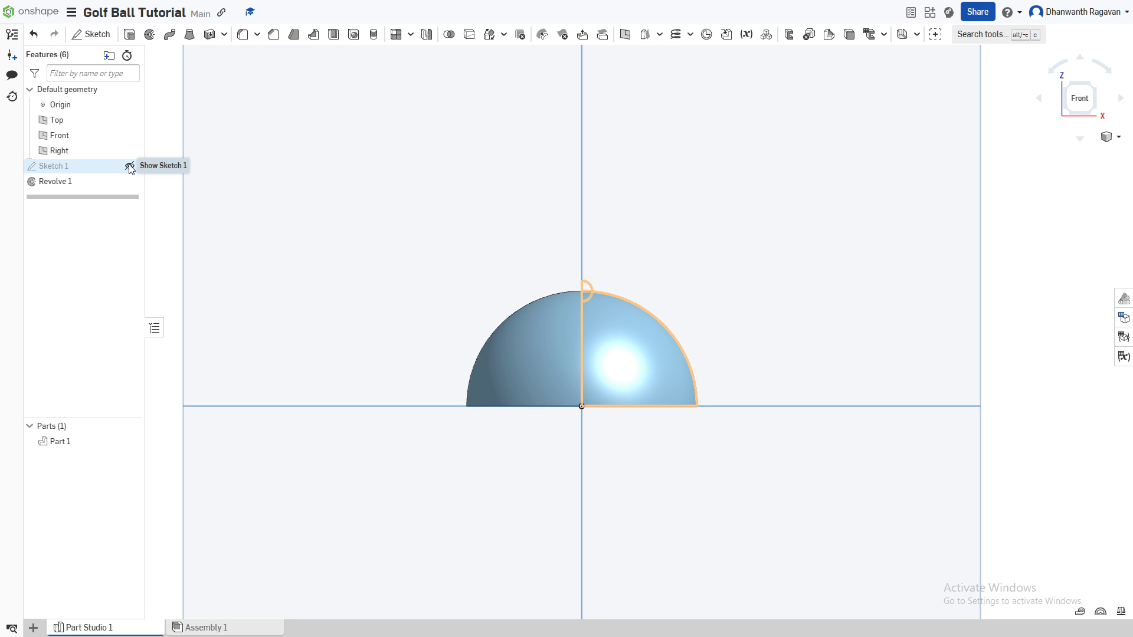
# Show Sketch 1 and start a second revolve on the upper and lower dimple regions.
pyautogui.click(129, 167)
pyautogui.scroll(6, 603, 297)
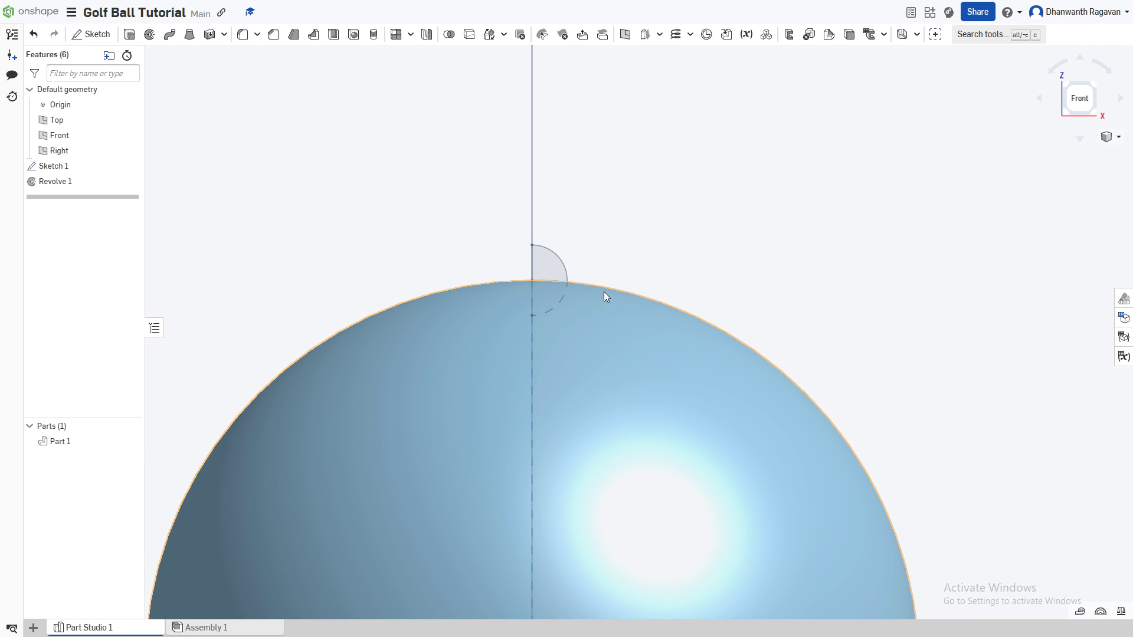
pyautogui.scroll(1, 569, 197)
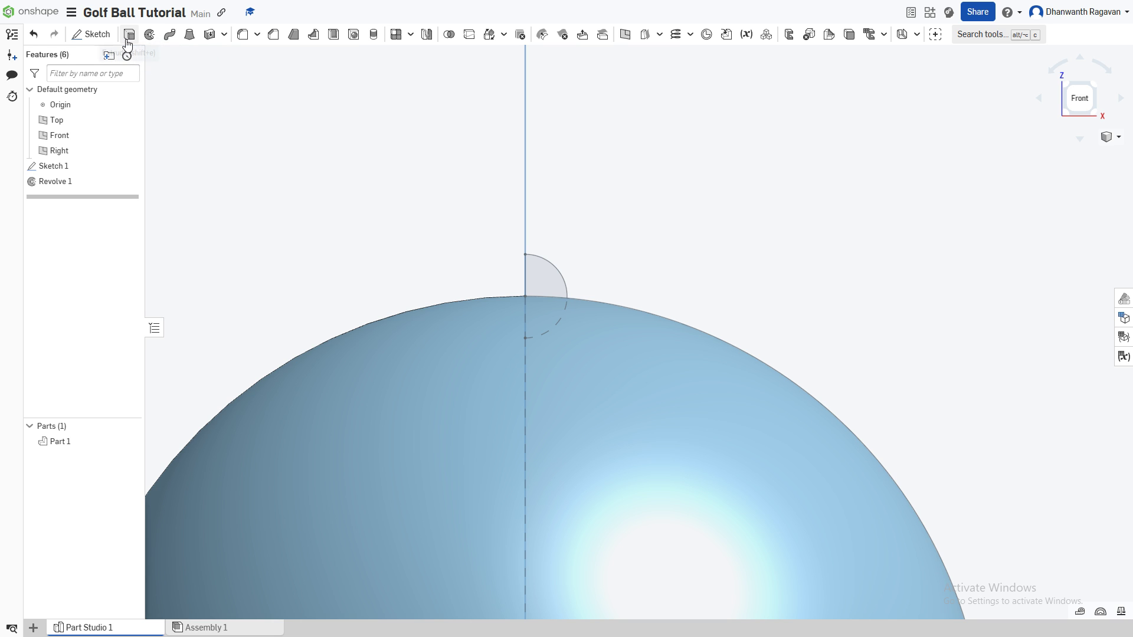
pyautogui.click(153, 37)
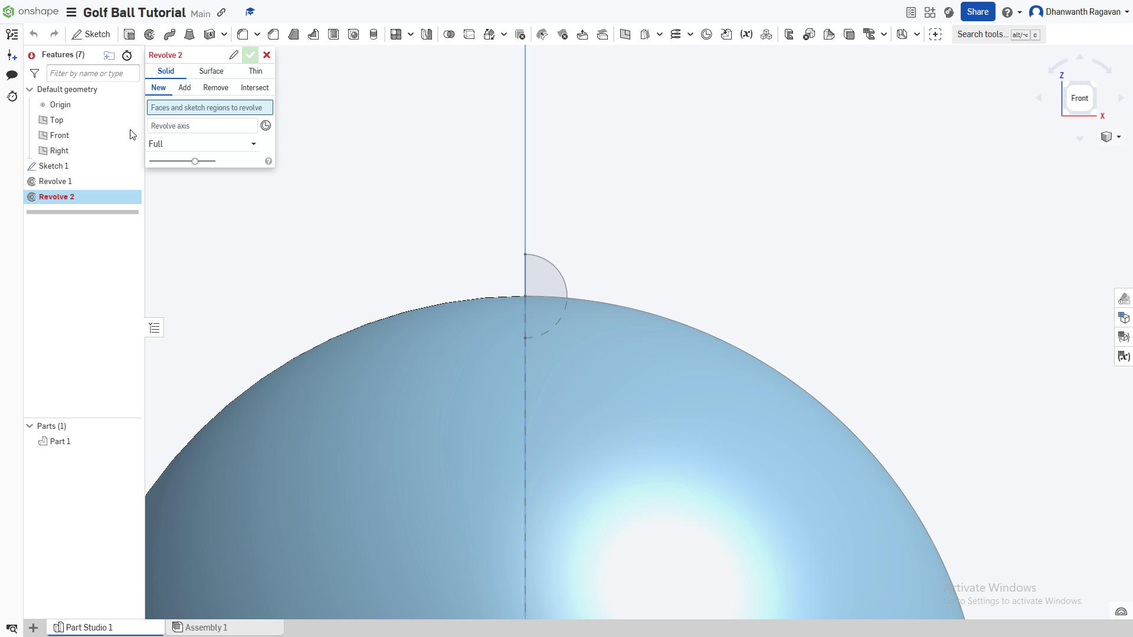
pyautogui.click(538, 276)
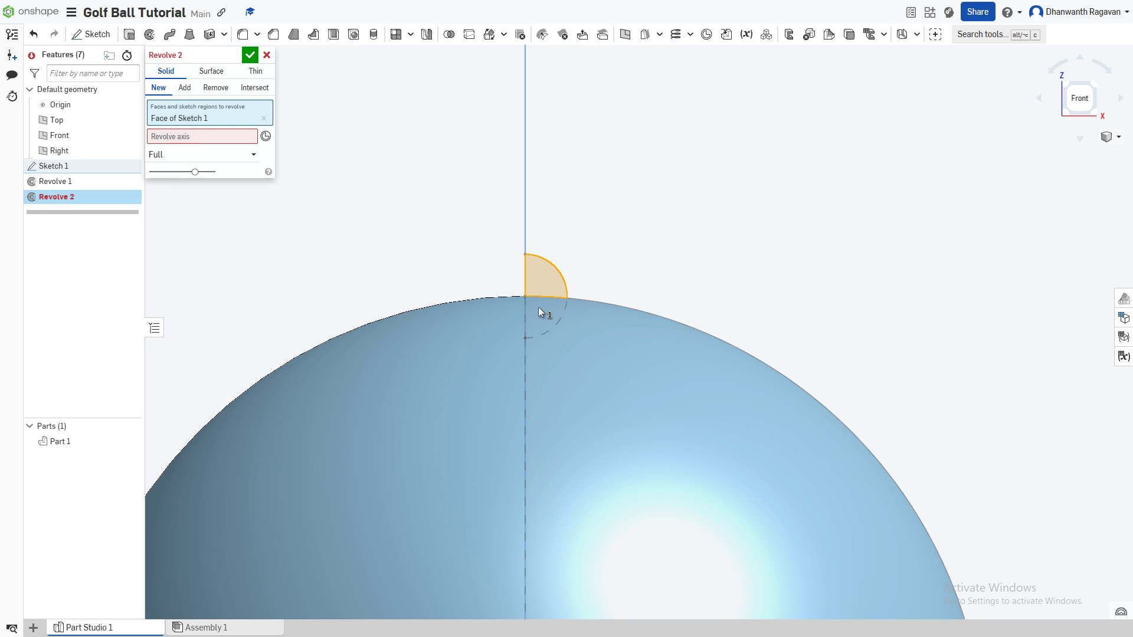
pyautogui.rightClick(539, 310)
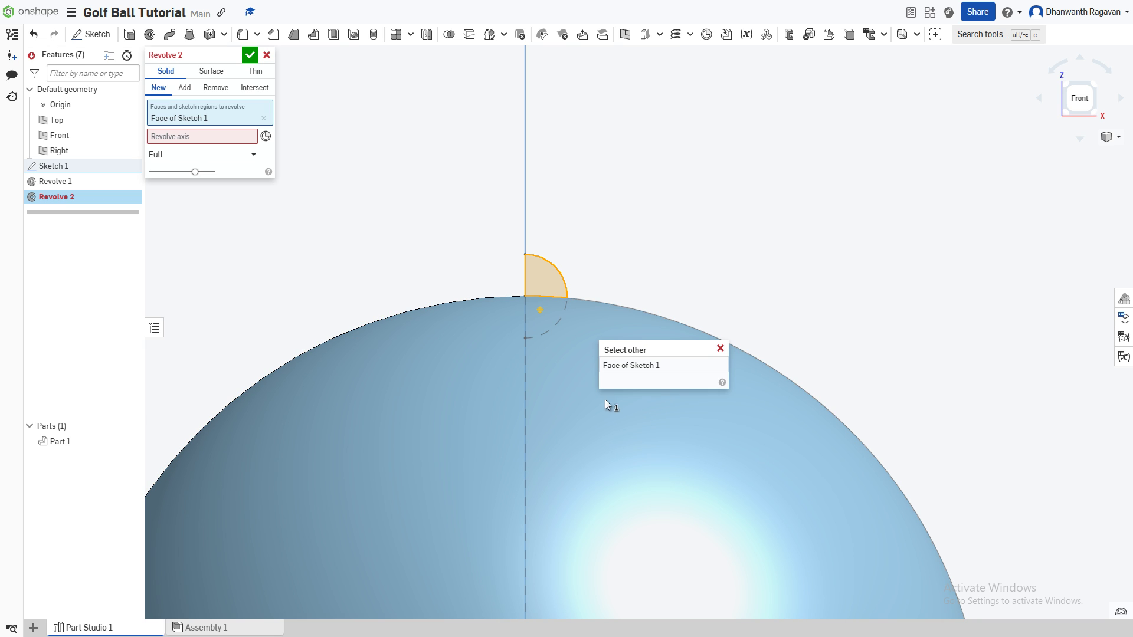
pyautogui.click(644, 368)
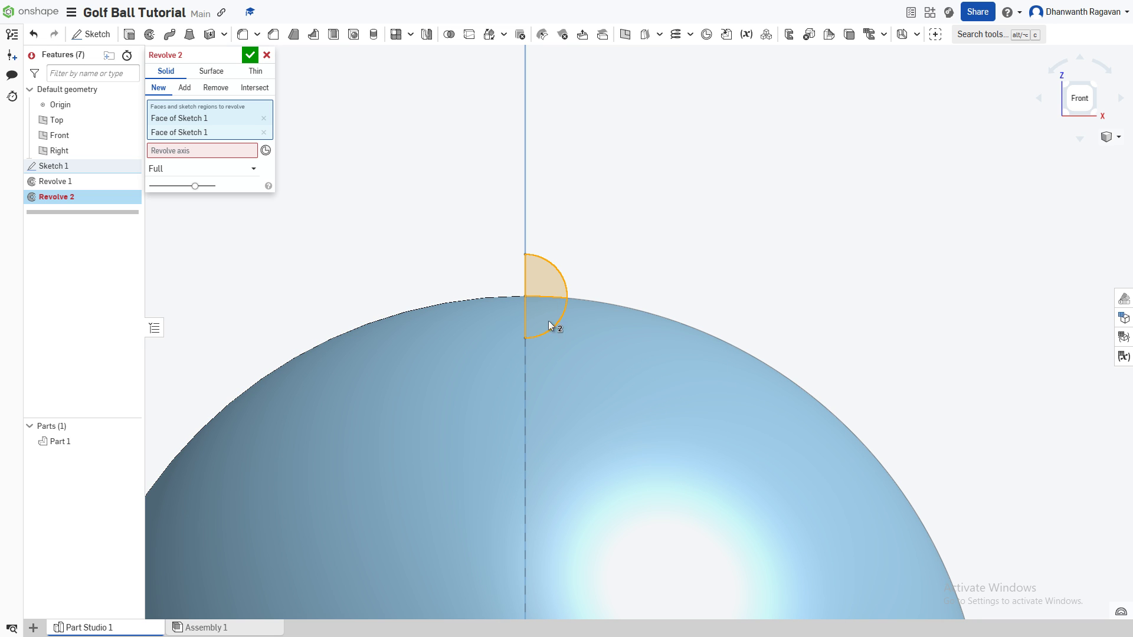
pyautogui.rightClick(537, 306)
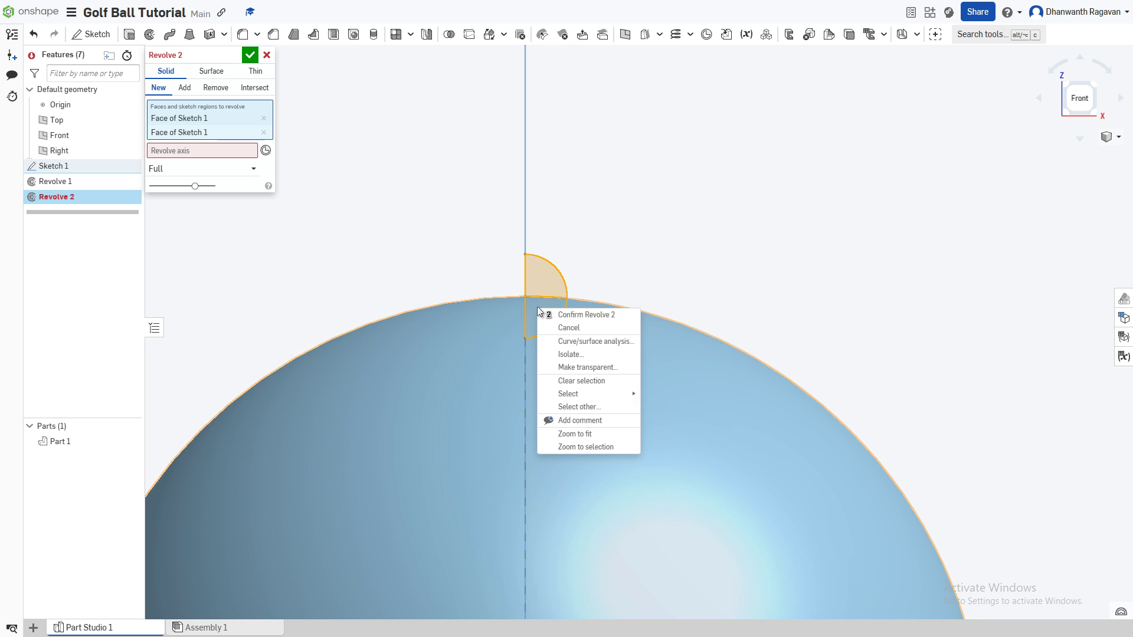
pyautogui.click(576, 405)
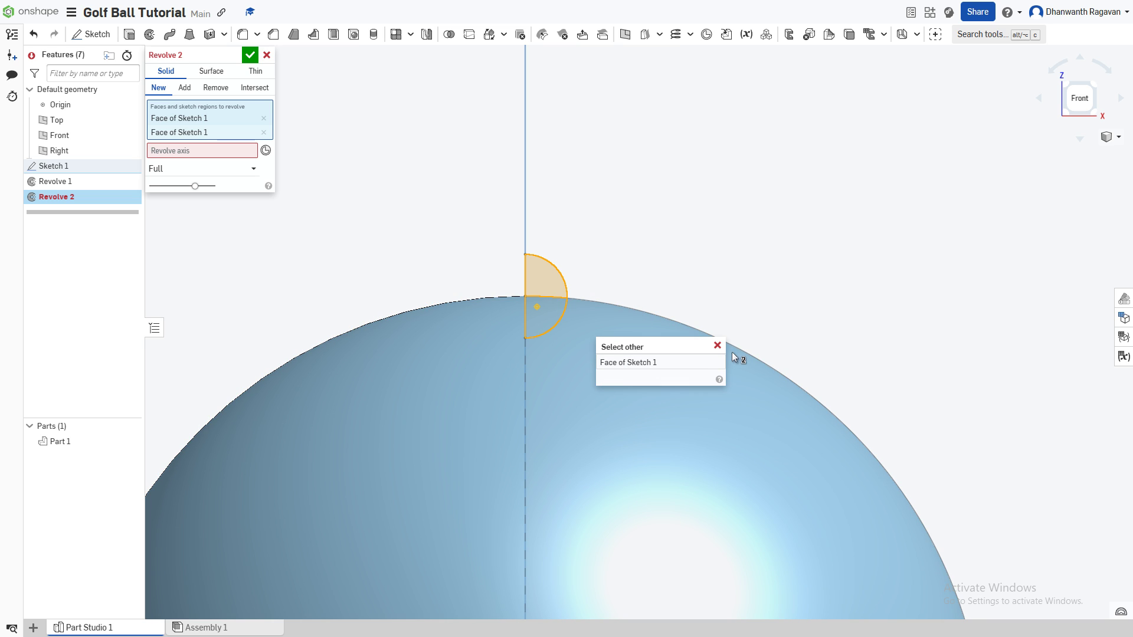
pyautogui.click(717, 346)
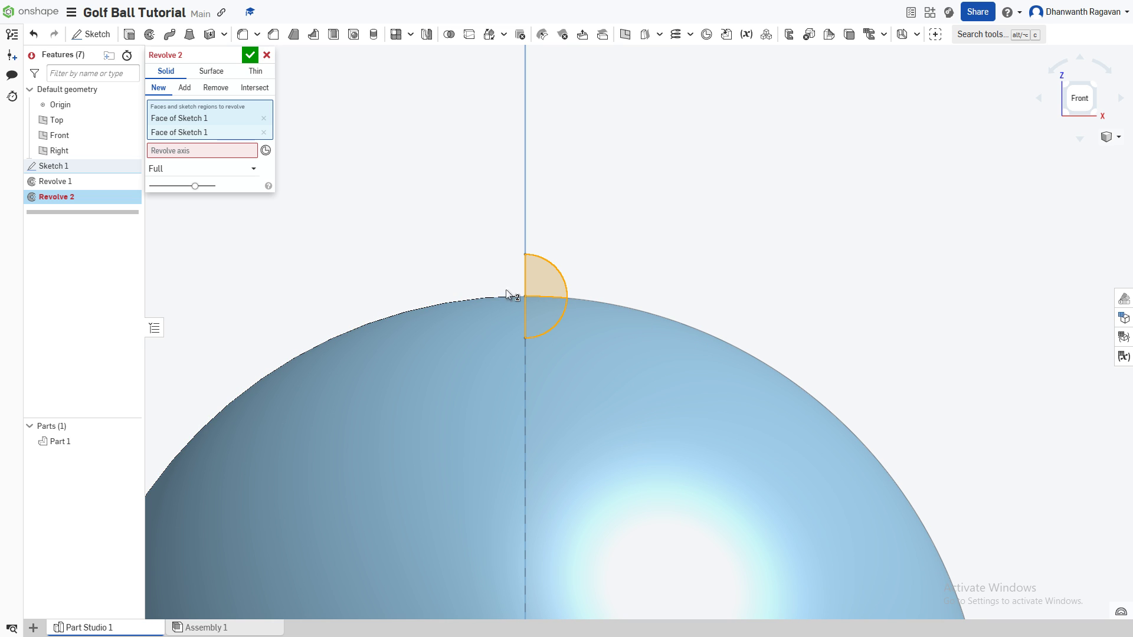
# Revolve the dimple about the vertical sketch edge as a Remove cut, creating Revolve 2.
pyautogui.click(189, 152)
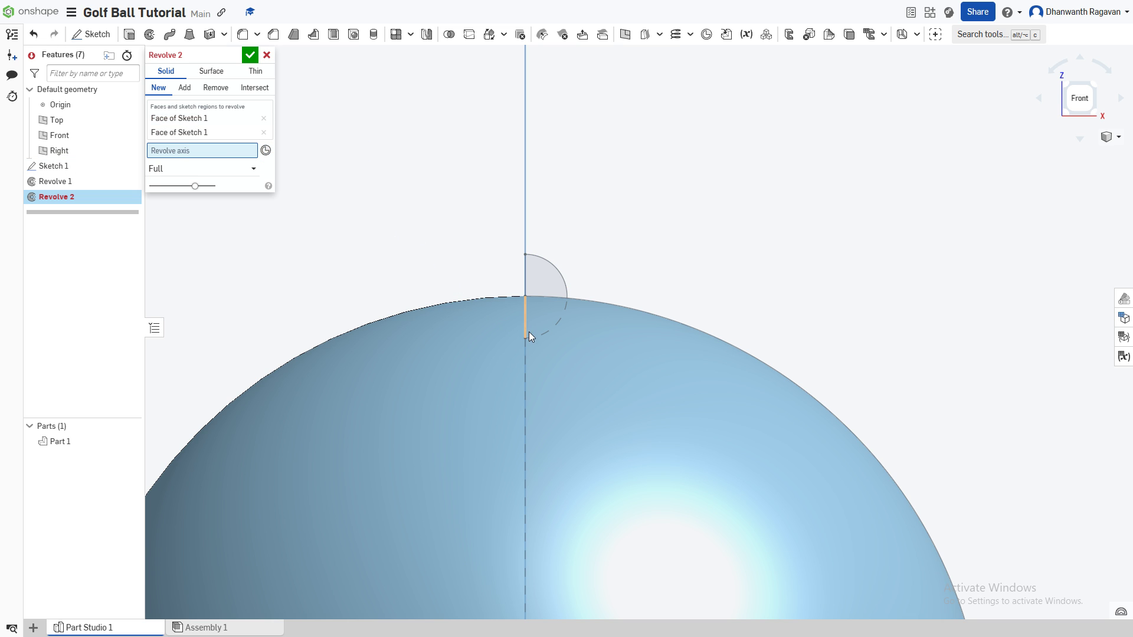
pyautogui.scroll(-3, 528, 336)
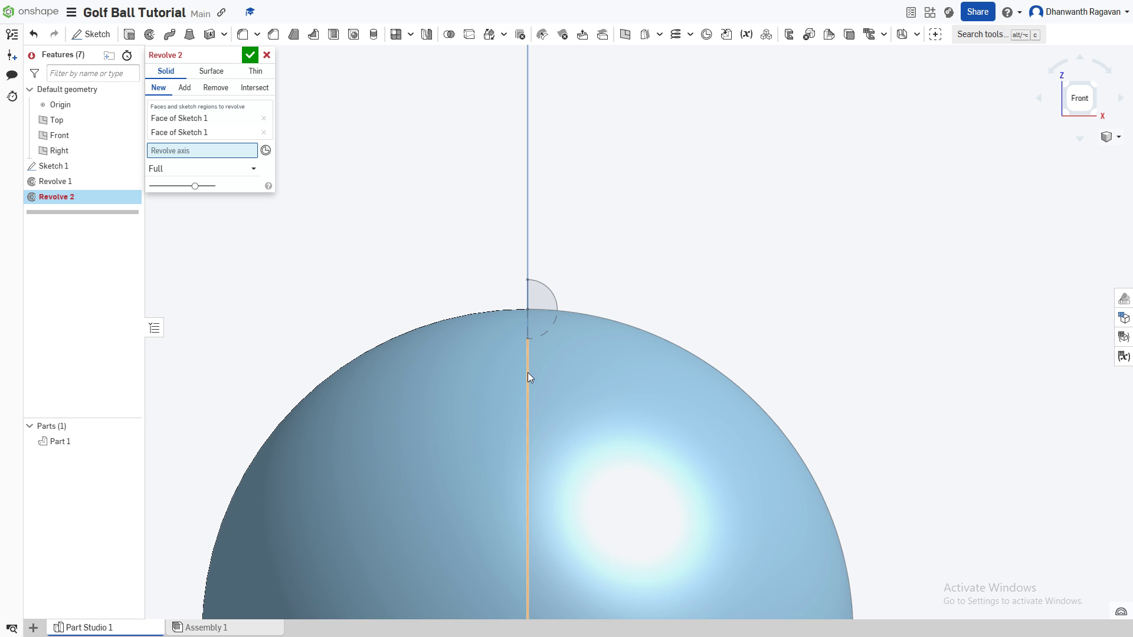
pyautogui.click(527, 373)
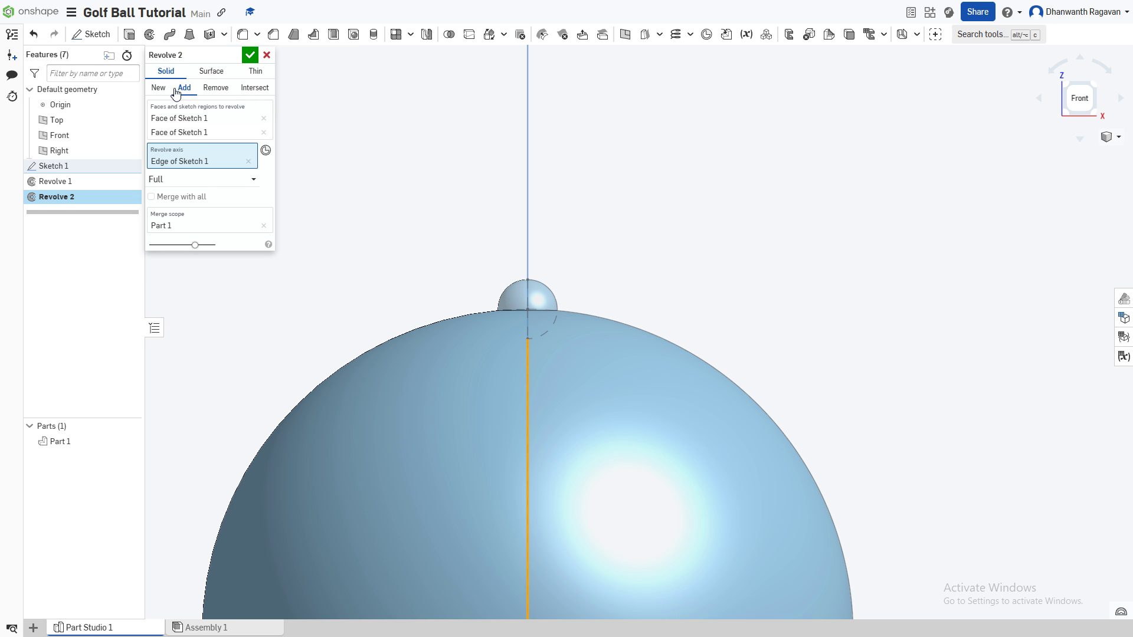
pyautogui.click(210, 92)
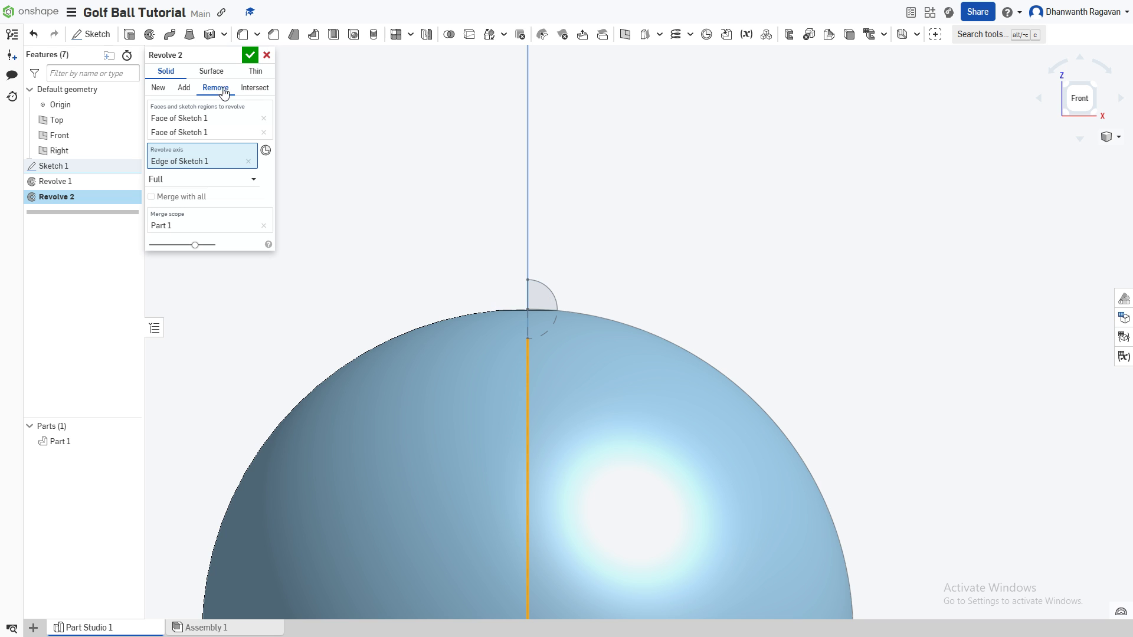
pyautogui.click(250, 55)
pyautogui.moveTo(655, 283); pyautogui.dragTo(535, 244, button='right')
pyautogui.scroll(6, 658, 316)
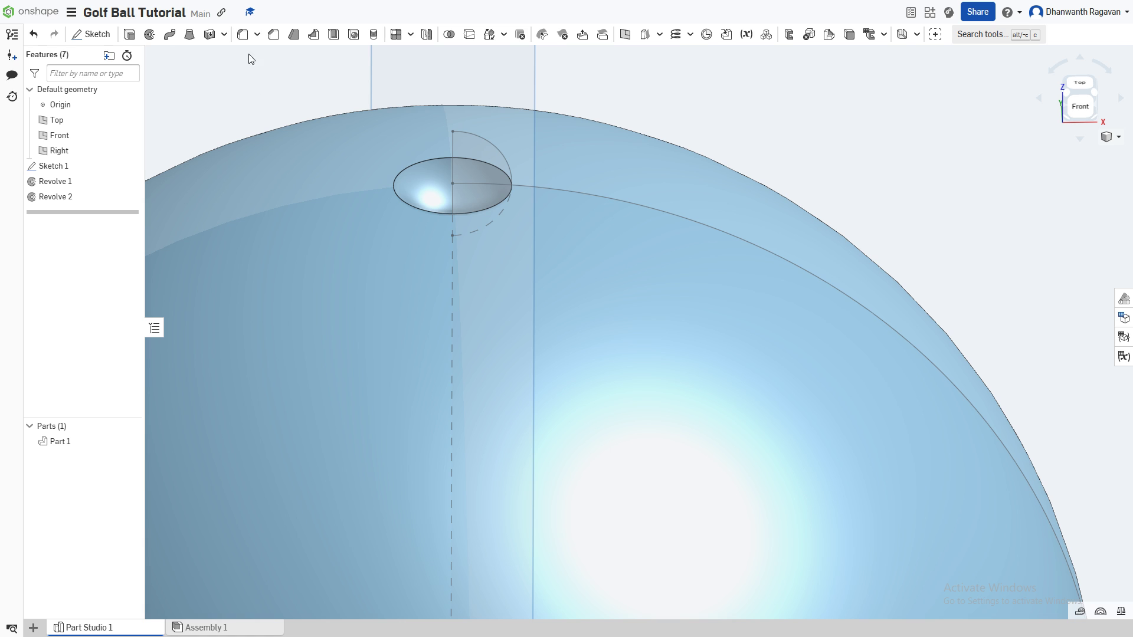
# Fillet the dimple's circular rim edge with a 0.00787402 in radius.
pyautogui.click(244, 37)
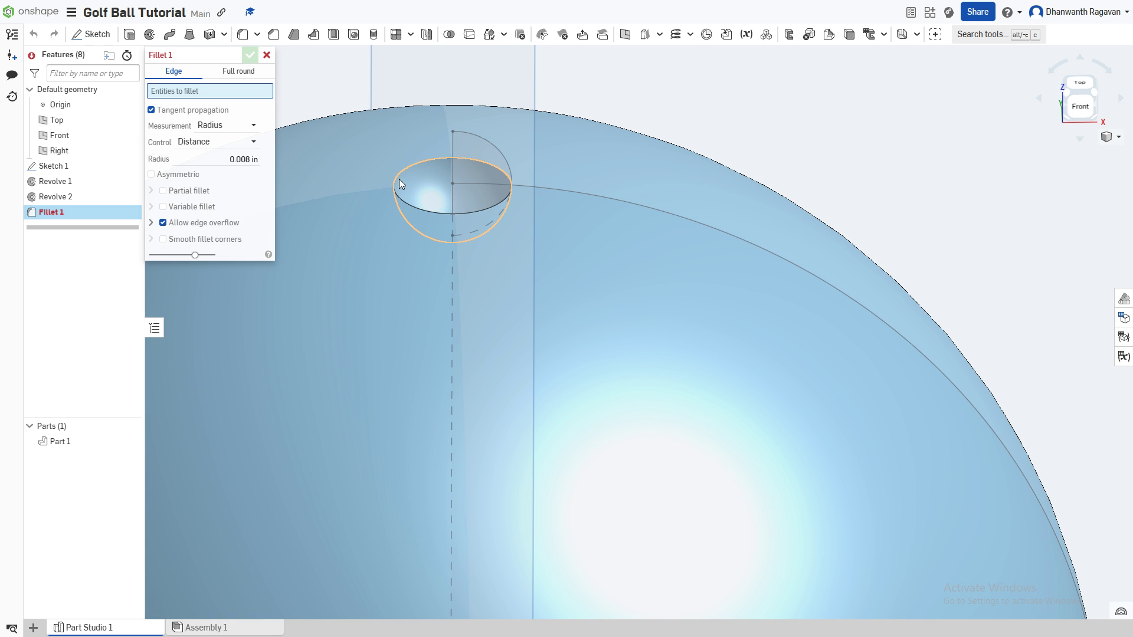
pyautogui.click(394, 178)
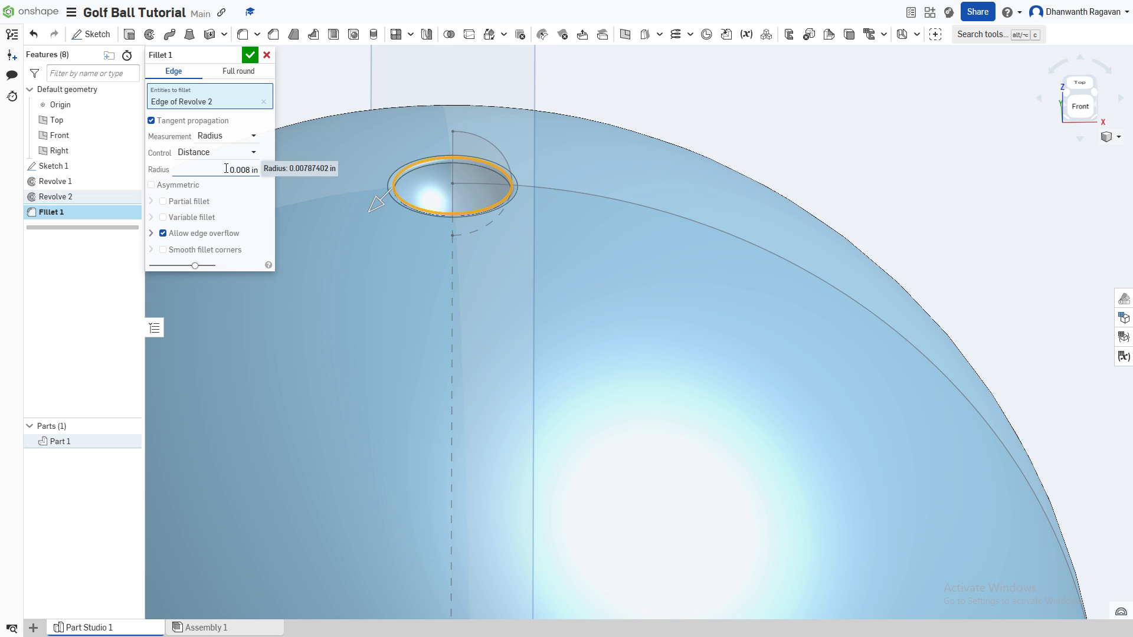
pyautogui.click(227, 169)
pyautogui.press('super+v')
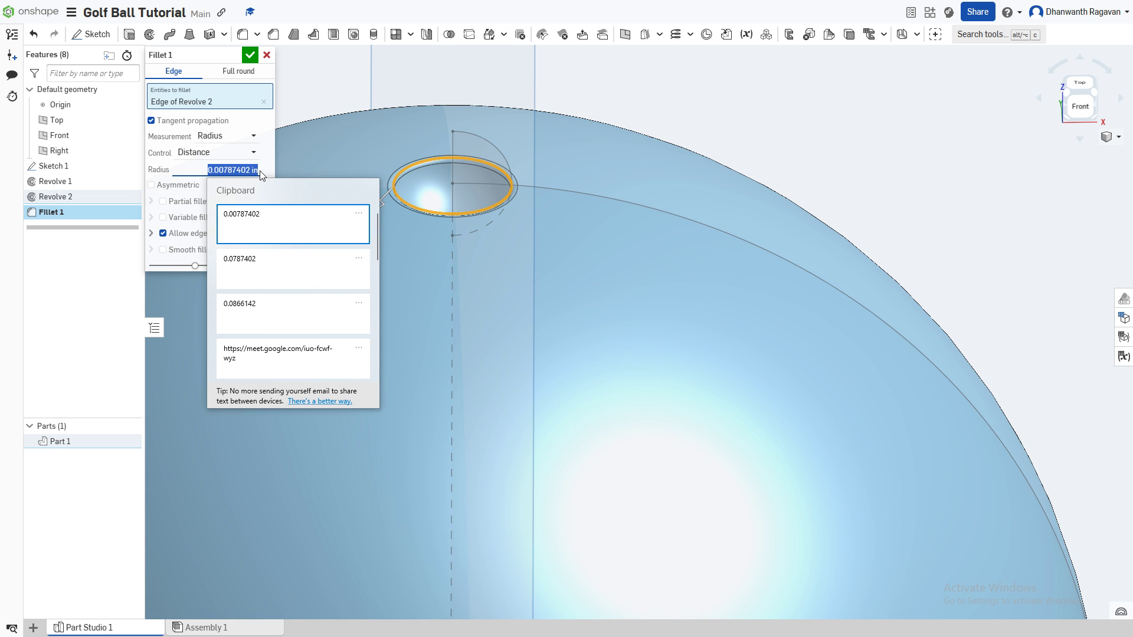
pyautogui.press('Escape')
pyautogui.click(224, 170)
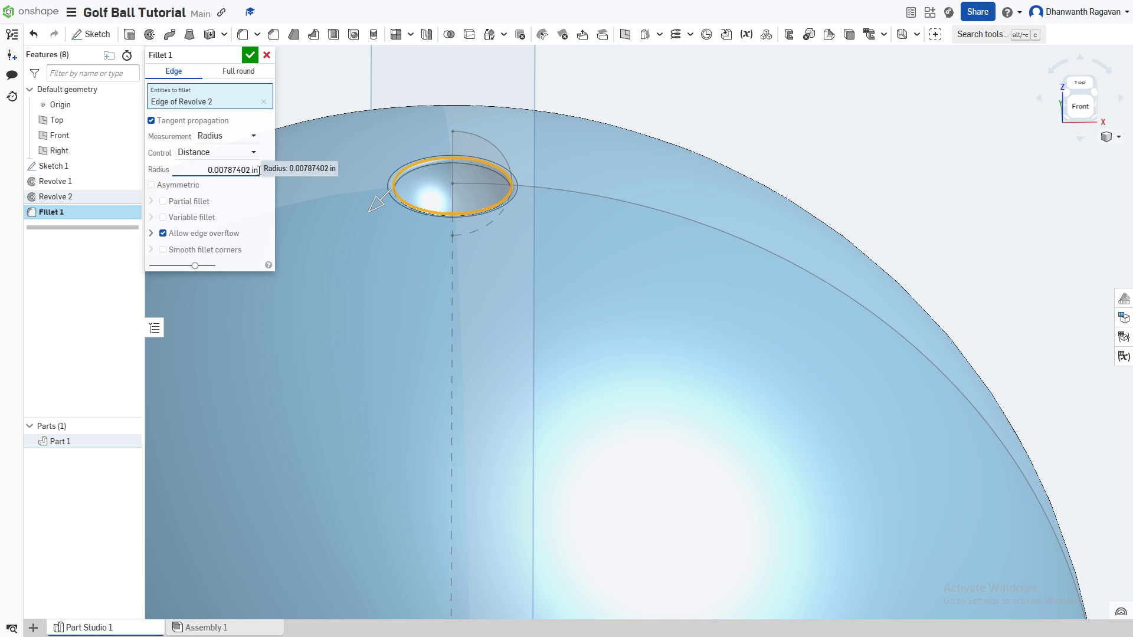
pyautogui.click(250, 57)
pyautogui.moveTo(624, 206); pyautogui.dragTo(589, 232, button='right')
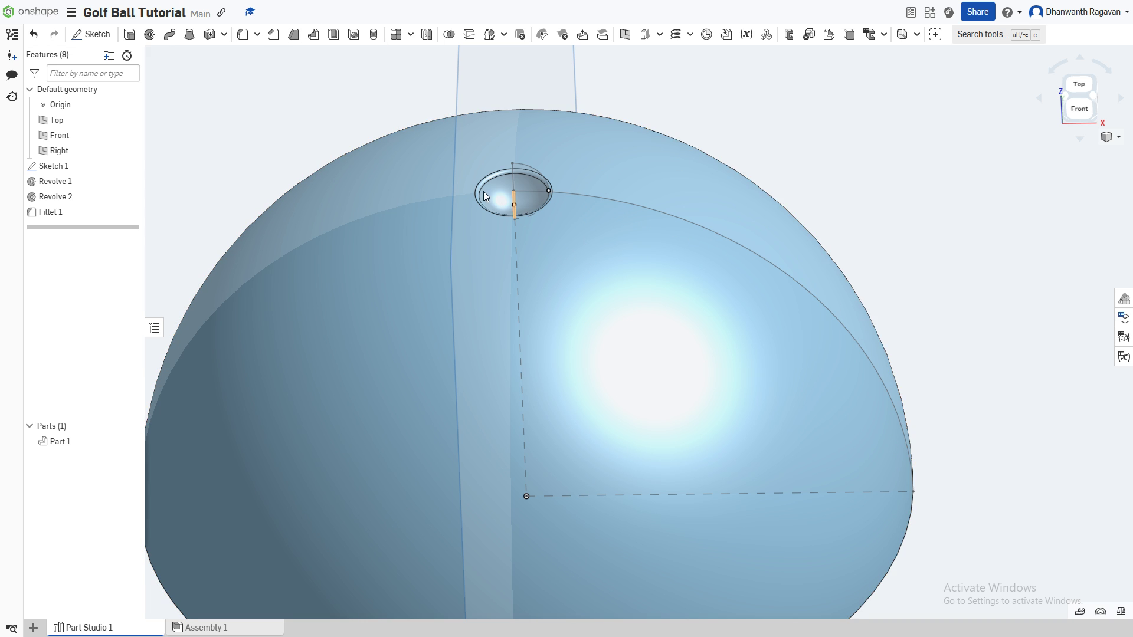
# Start a Curve pattern of type Feature pattern with Revolve 2 and Fillet 1 selected.
pyautogui.click(411, 39)
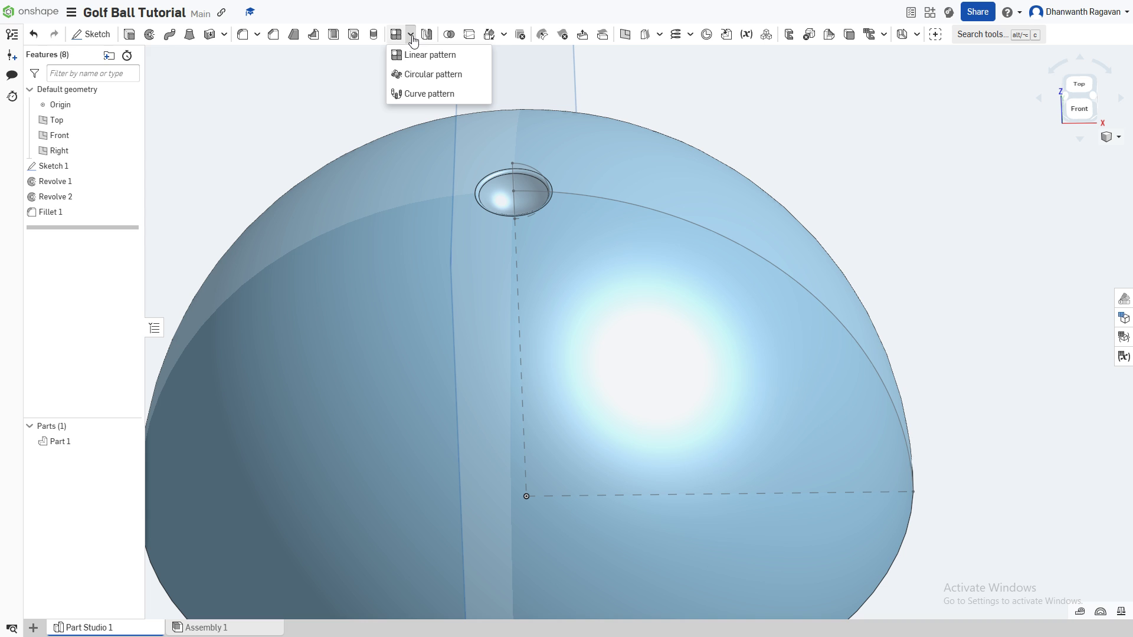
pyautogui.click(426, 94)
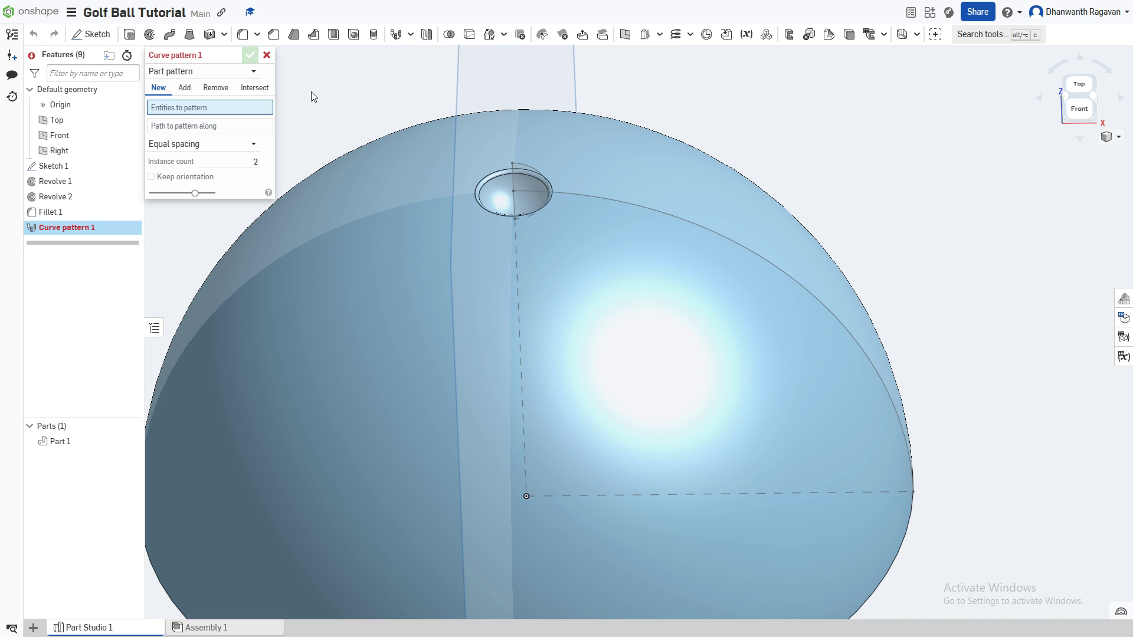
pyautogui.click(190, 72)
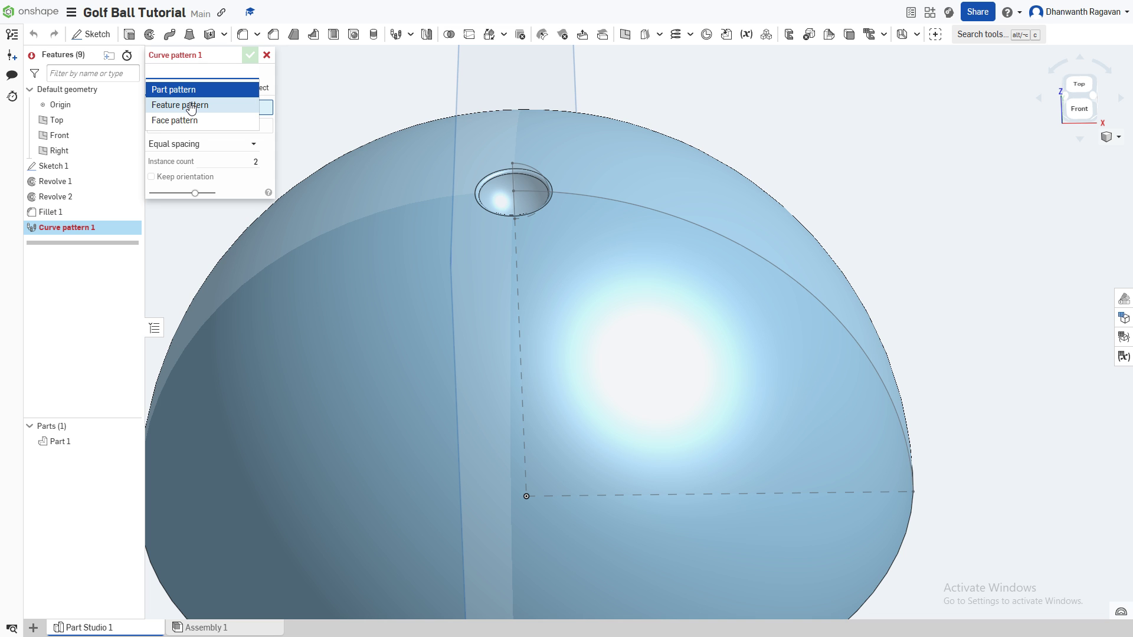
pyautogui.click(190, 105)
pyautogui.scroll(5, 454, 204)
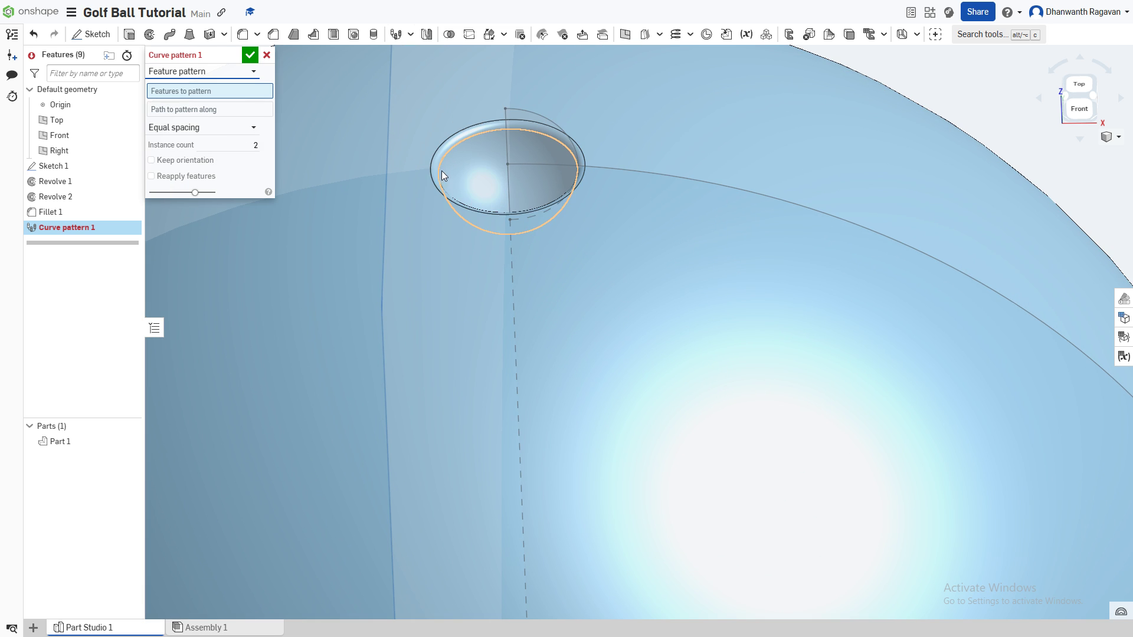
pyautogui.click(462, 168)
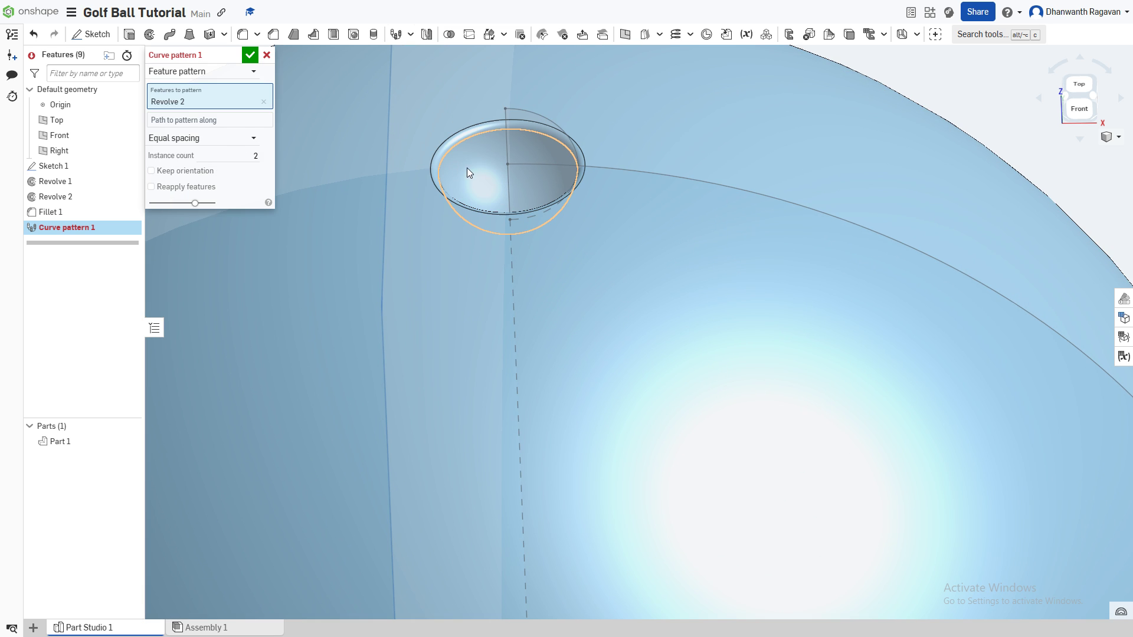
pyautogui.click(434, 164)
pyautogui.scroll(-1, 460, 169)
pyautogui.scroll(-1, 460, 168)
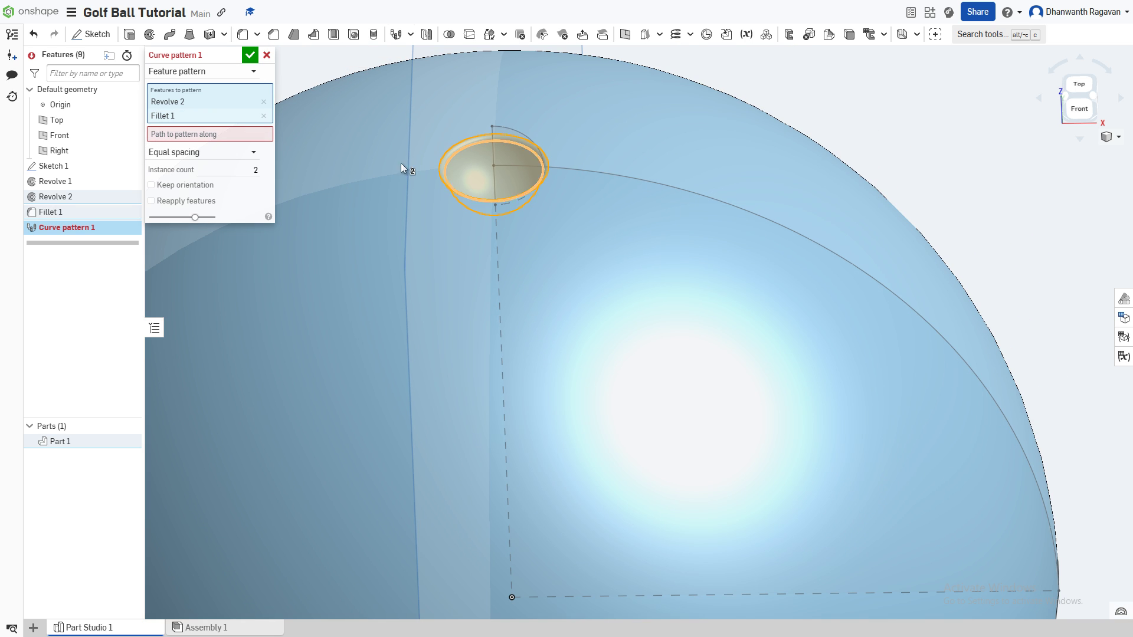
# Use the Sketch 1 arc as the pattern path and confirm Curve pattern 1.
pyautogui.click(225, 139)
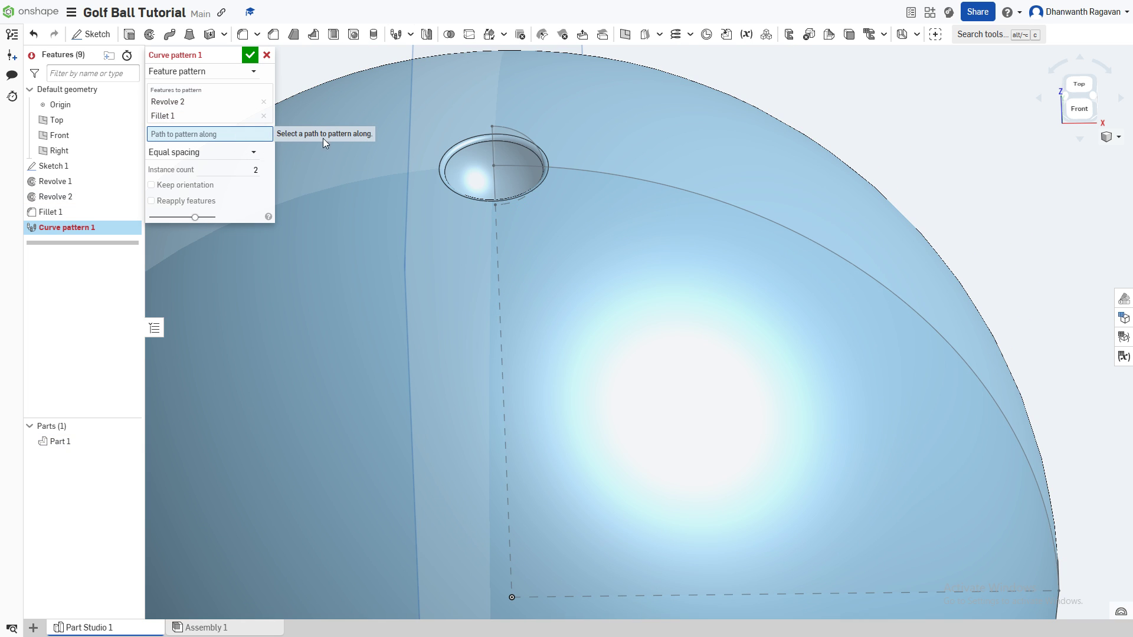
pyautogui.click(607, 173)
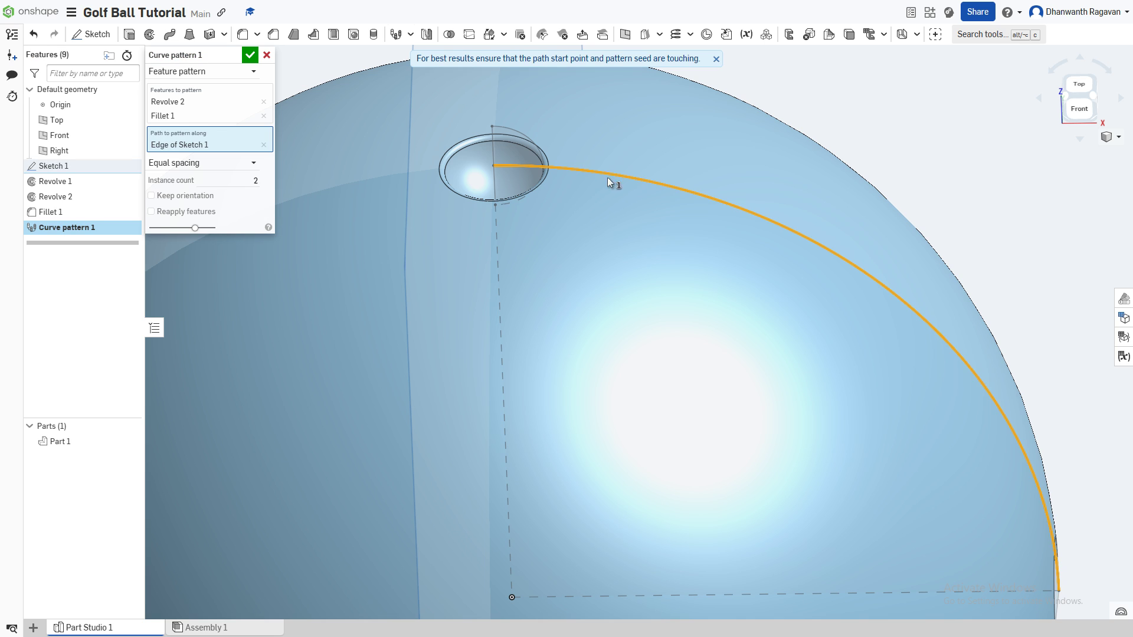
pyautogui.click(257, 181)
pyautogui.click(250, 55)
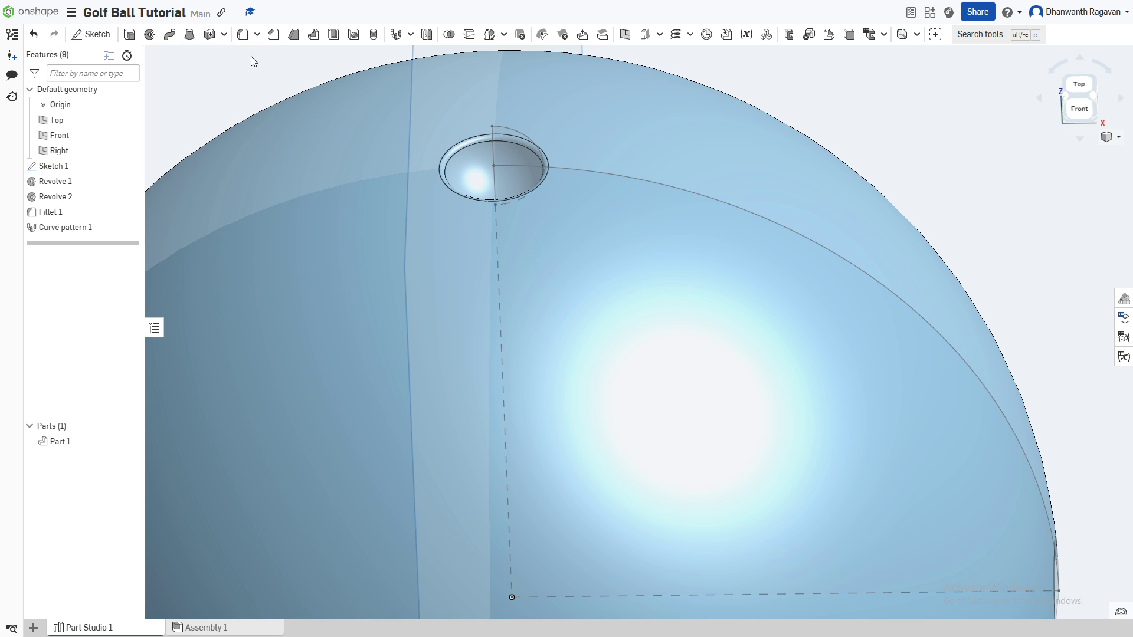
pyautogui.scroll(-2, 778, 310)
pyautogui.scroll(-1, 776, 309)
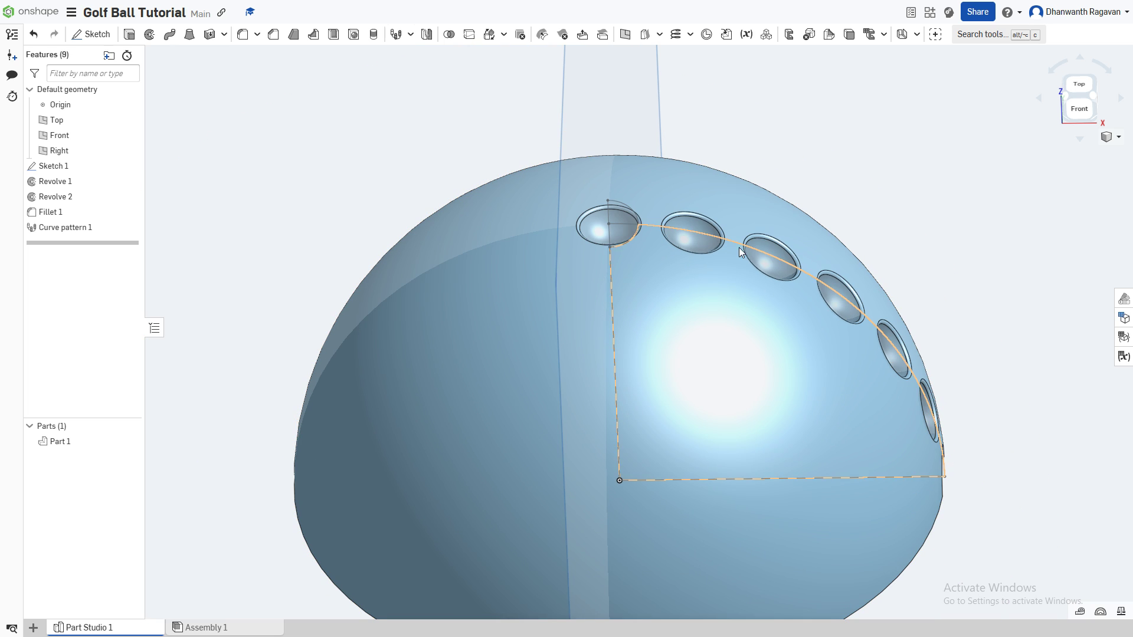
pyautogui.scroll(2, 788, 348)
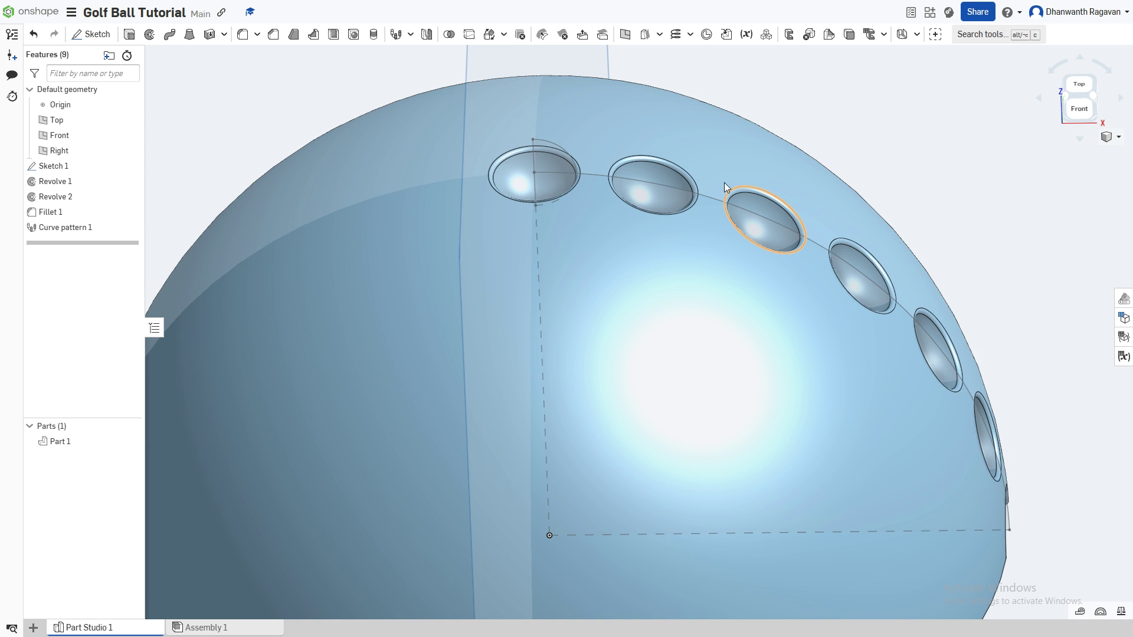
# Face-pattern the two faces of the dimple below the pole 6 times around the vertical Sketch 1 line.
pyautogui.click(410, 34)
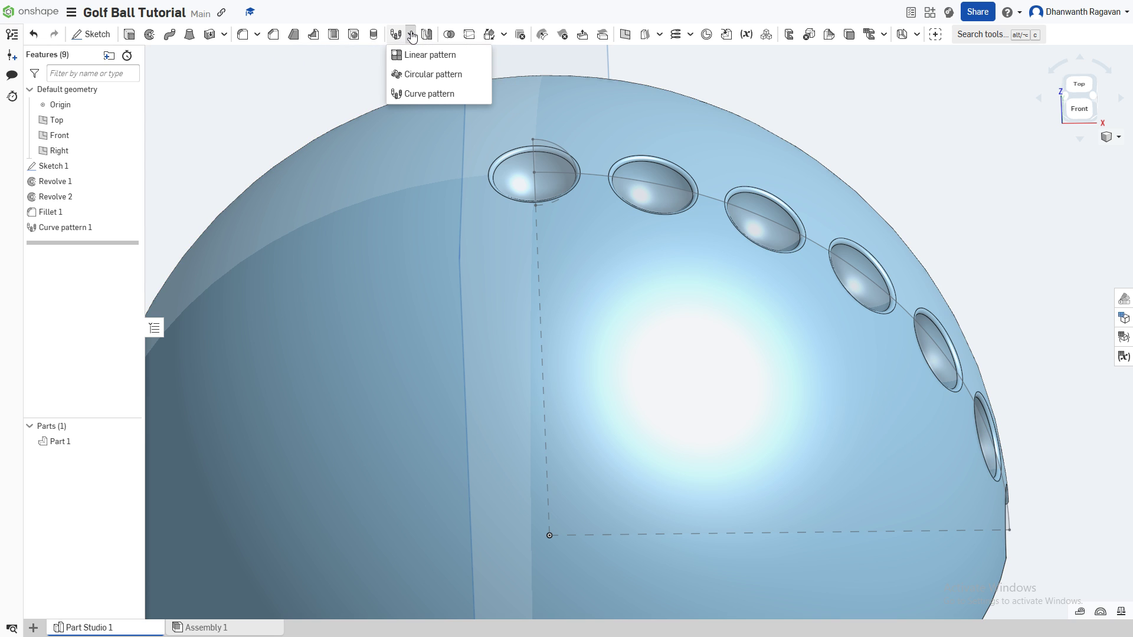
pyautogui.click(419, 75)
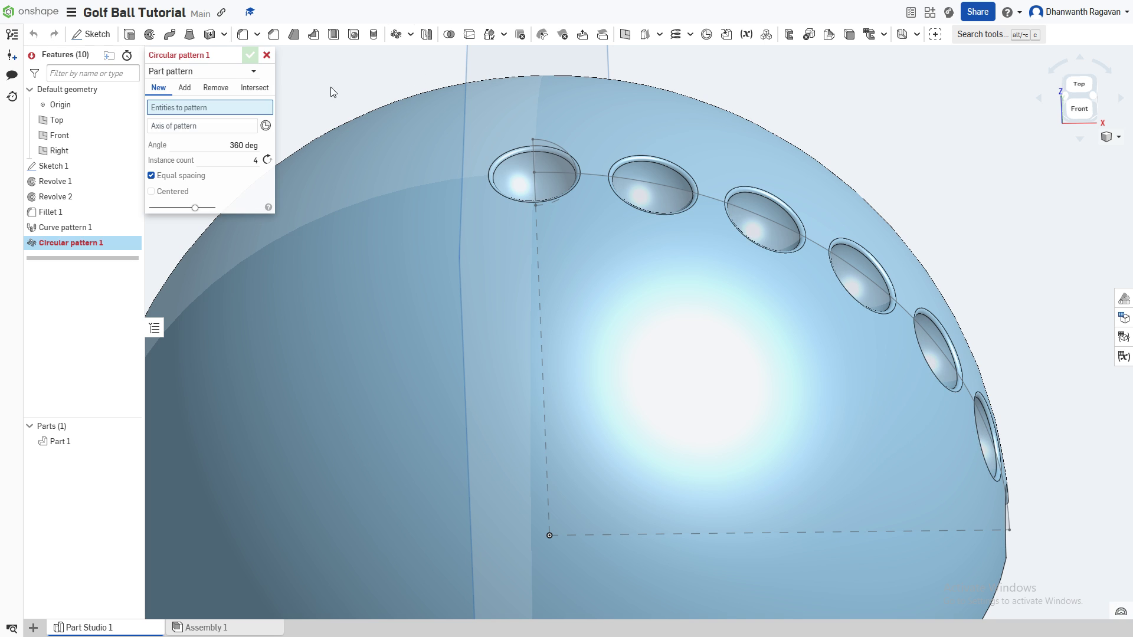
pyautogui.click(197, 71)
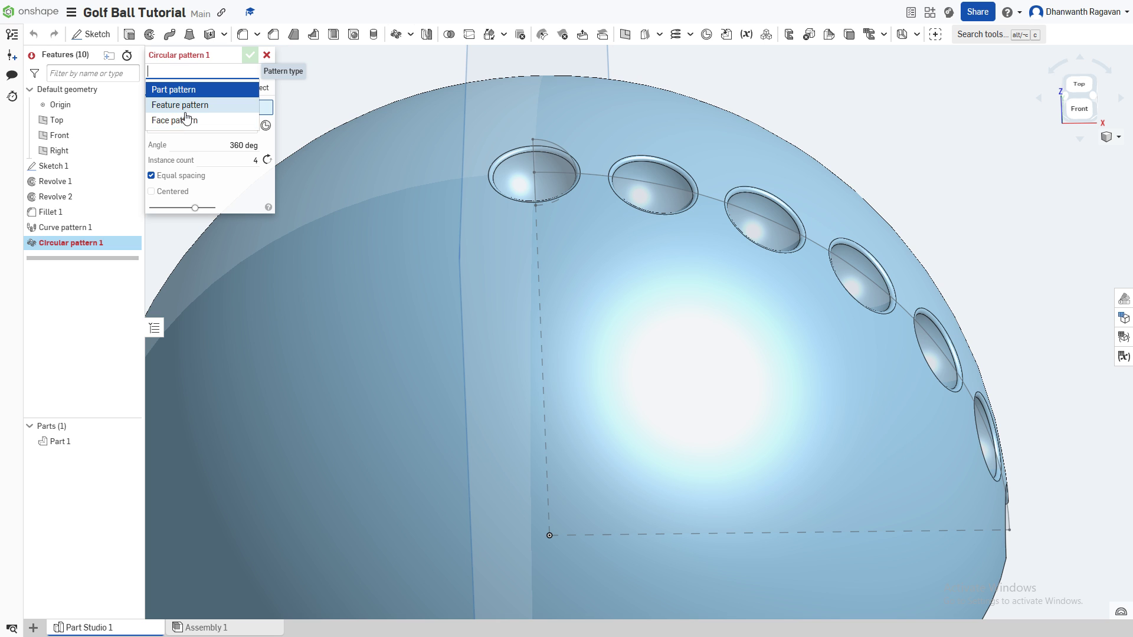
pyautogui.click(187, 120)
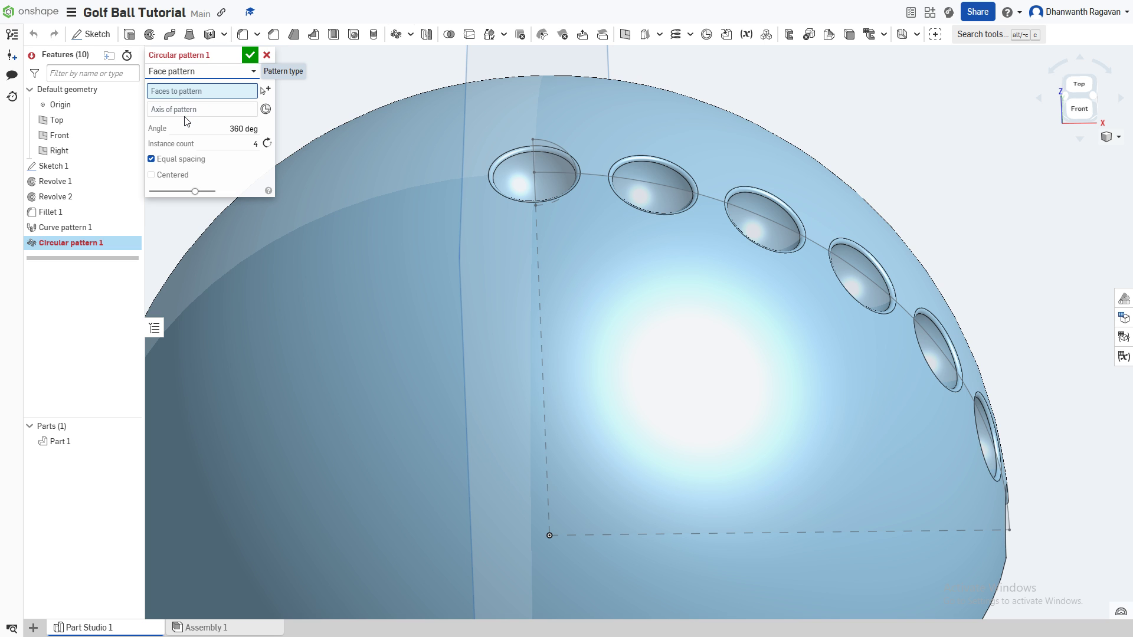
pyautogui.click(614, 173)
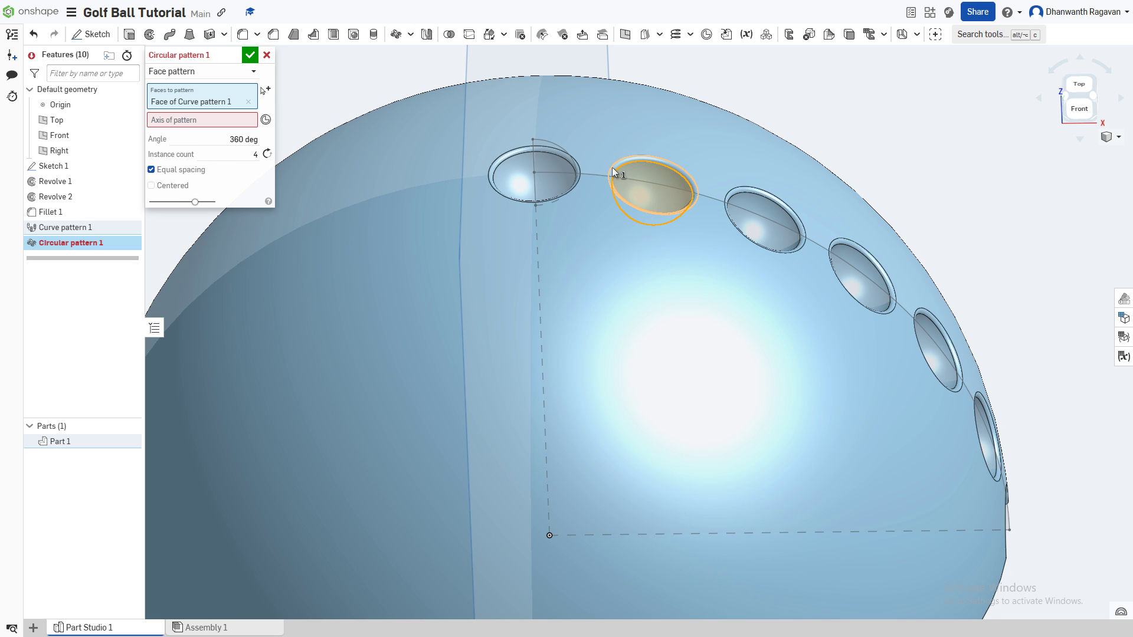
pyautogui.click(611, 167)
pyautogui.click(251, 134)
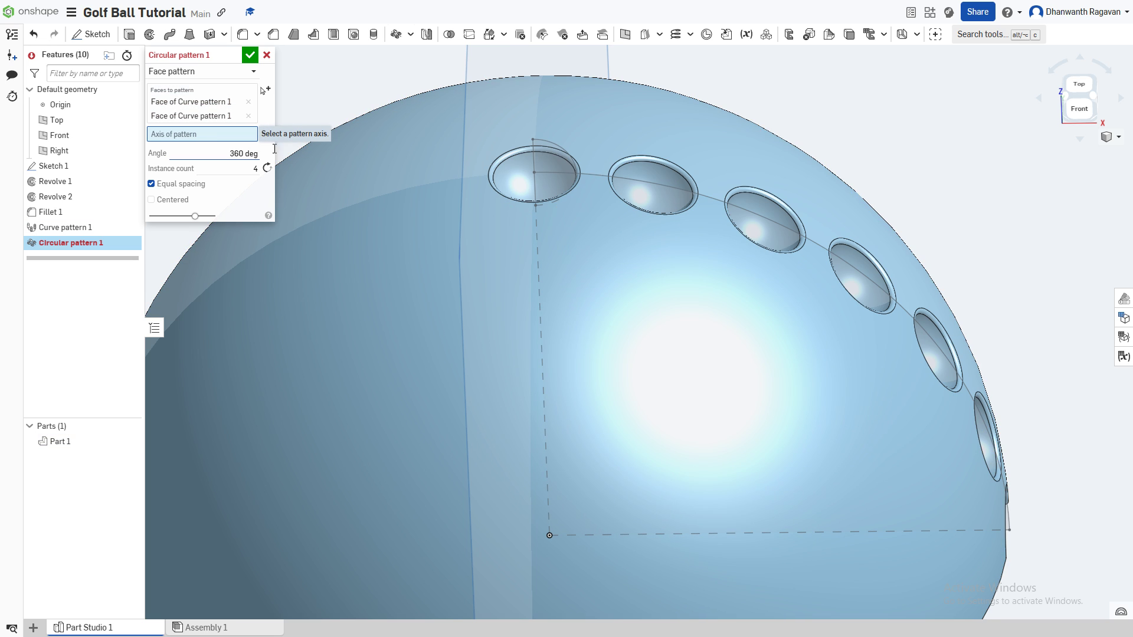
pyautogui.click(537, 256)
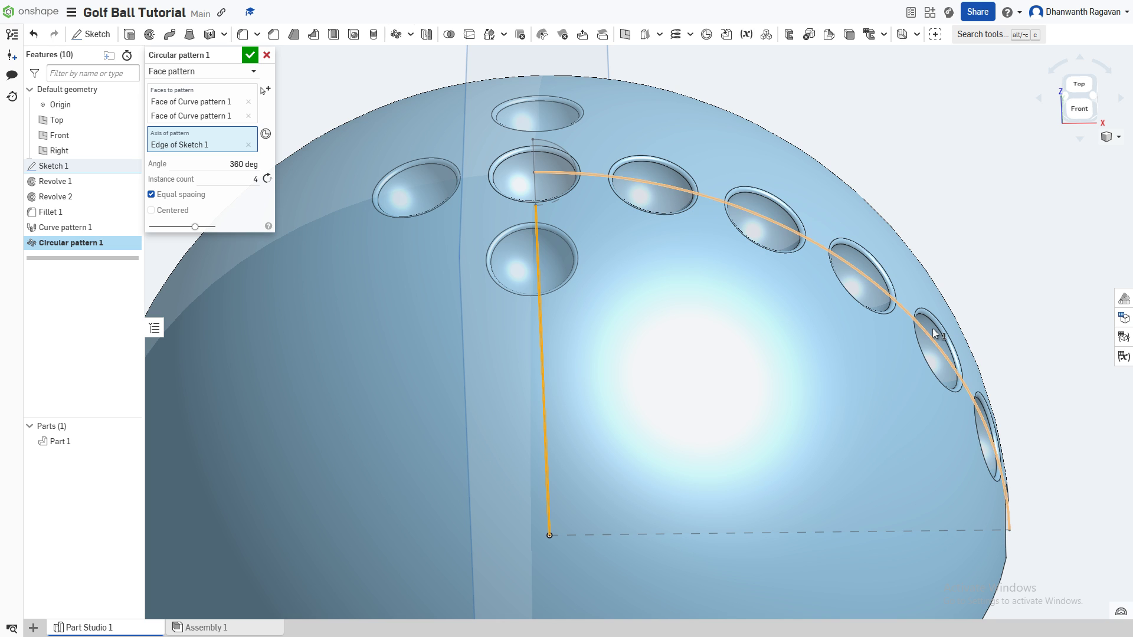
pyautogui.click(256, 179)
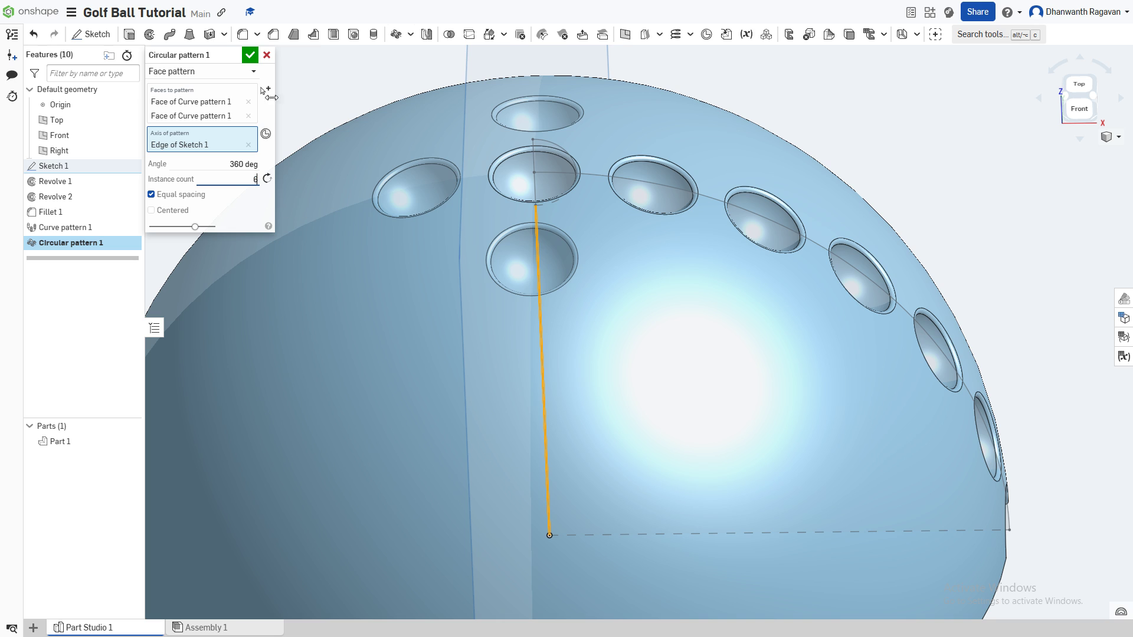
pyautogui.write('6')
pyautogui.click(251, 57)
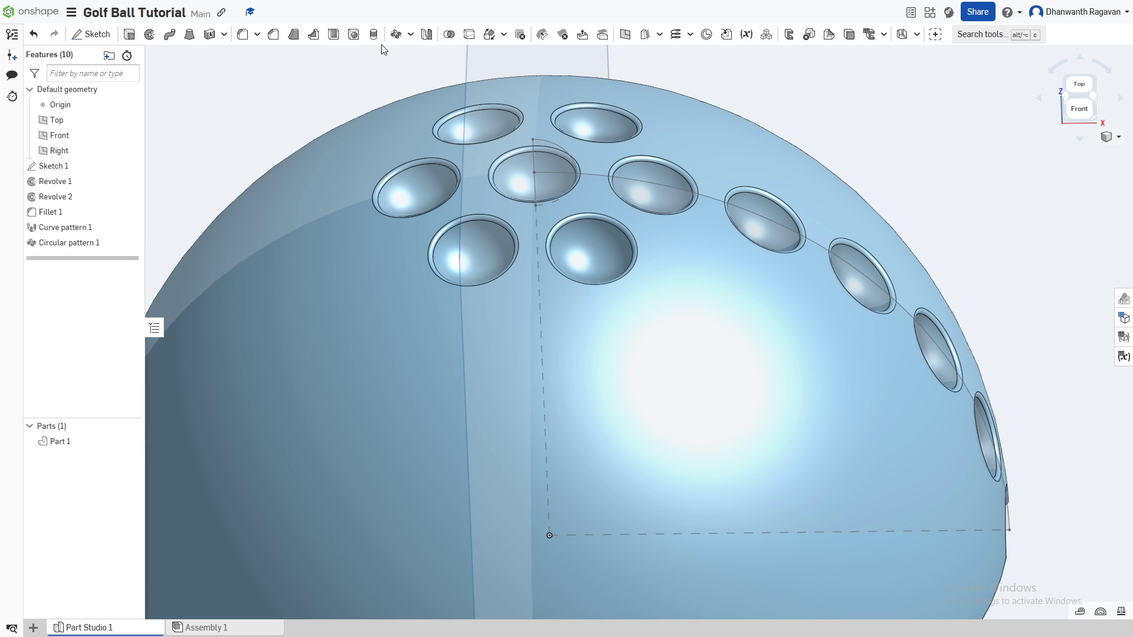
# Face-pattern the third dimple's rim and inner faces 12 times around Sketch 1's vertical edge.
pyautogui.click(396, 35)
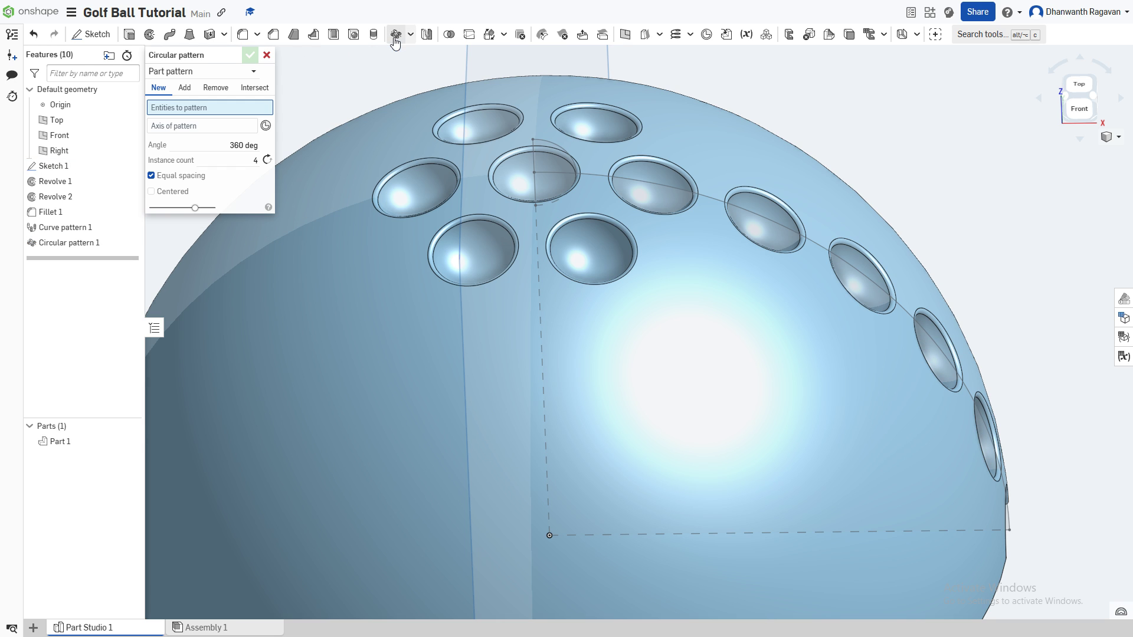
pyautogui.click(200, 72)
pyautogui.click(180, 120)
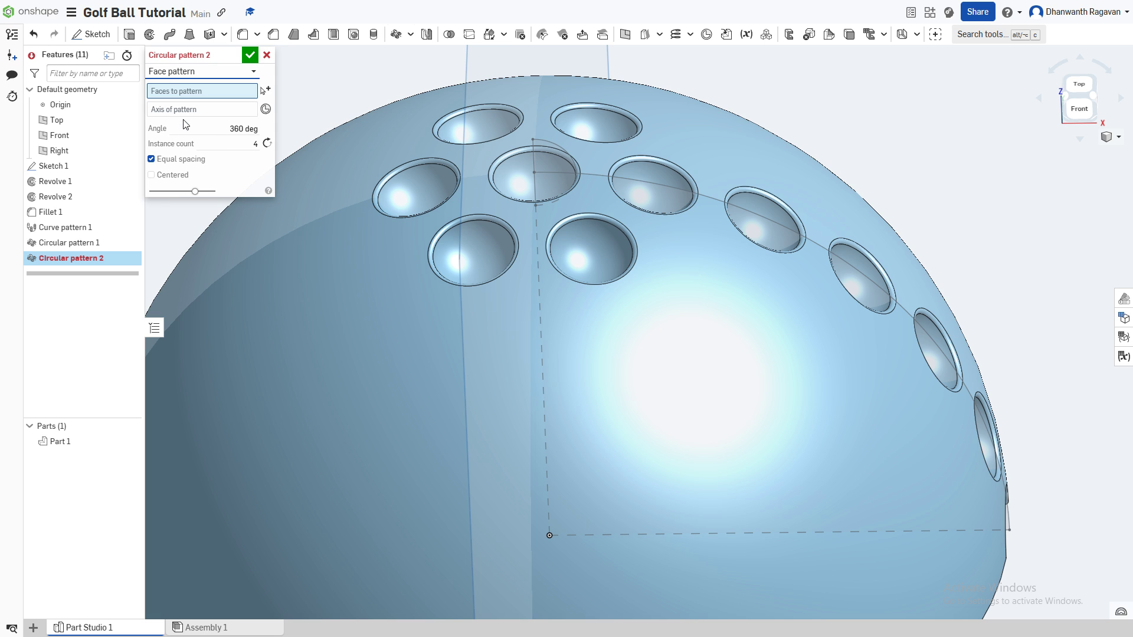
pyautogui.click(731, 195)
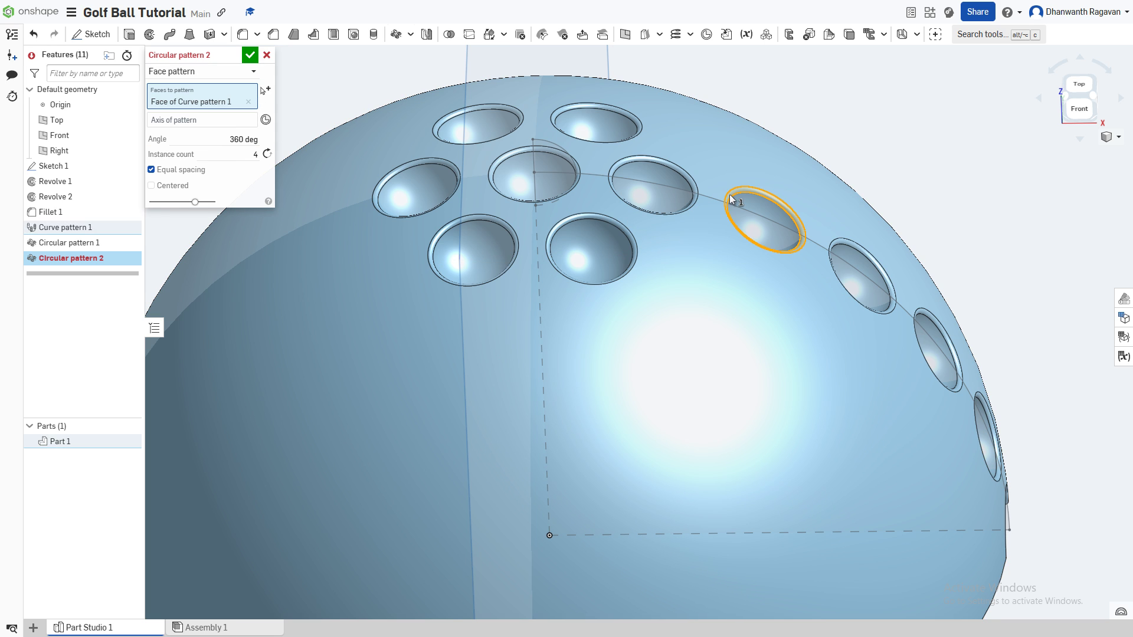
pyautogui.click(746, 211)
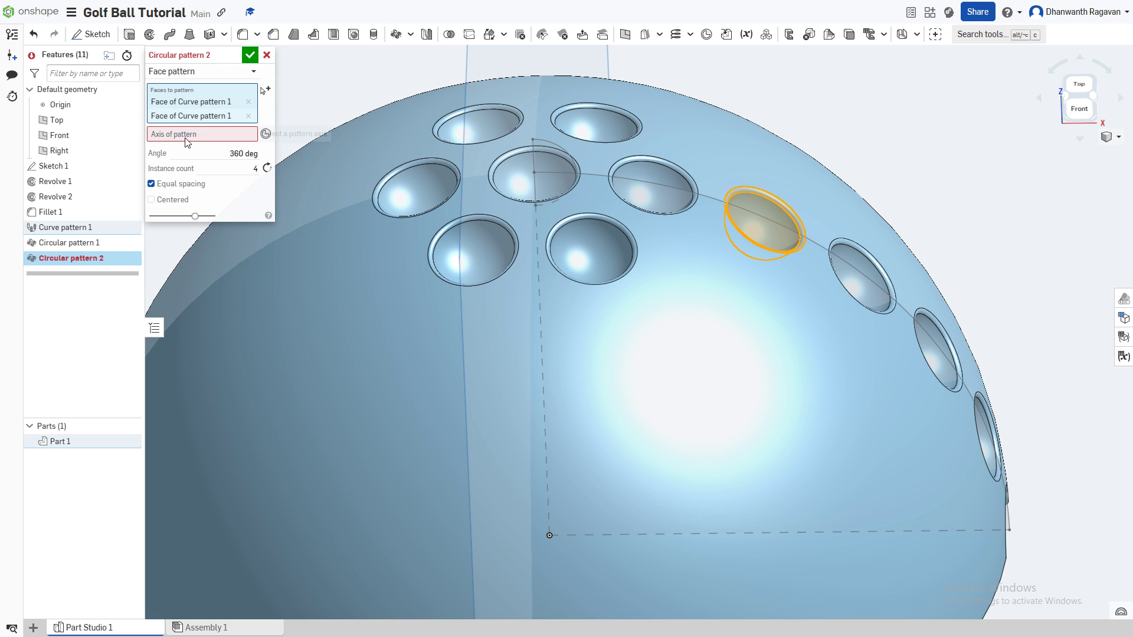
pyautogui.click(189, 134)
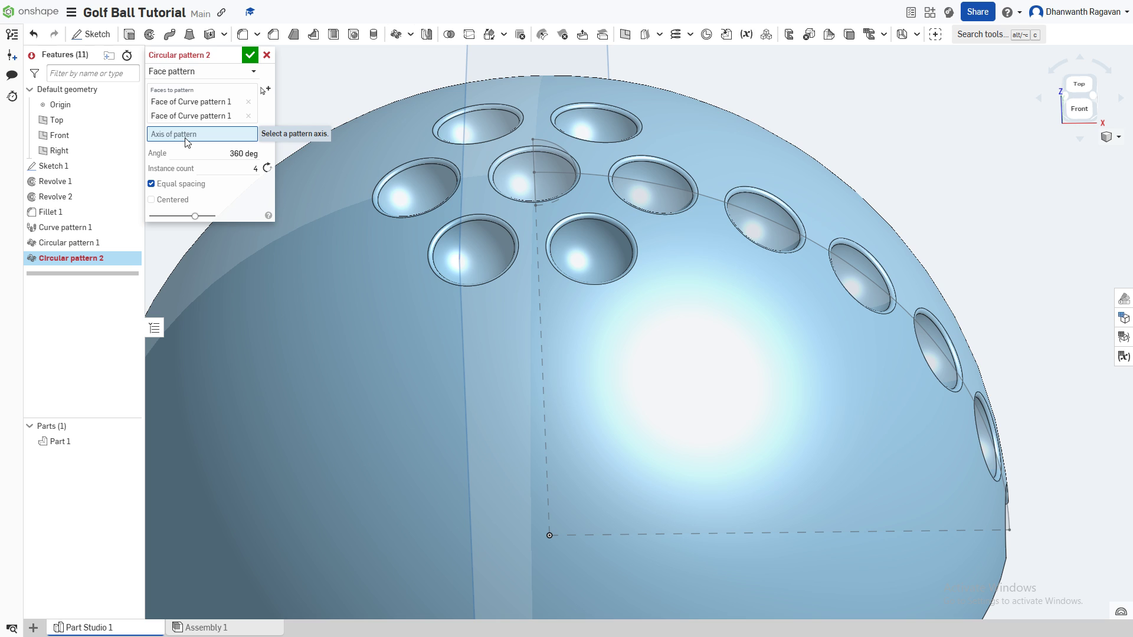
pyautogui.click(541, 302)
pyautogui.click(257, 179)
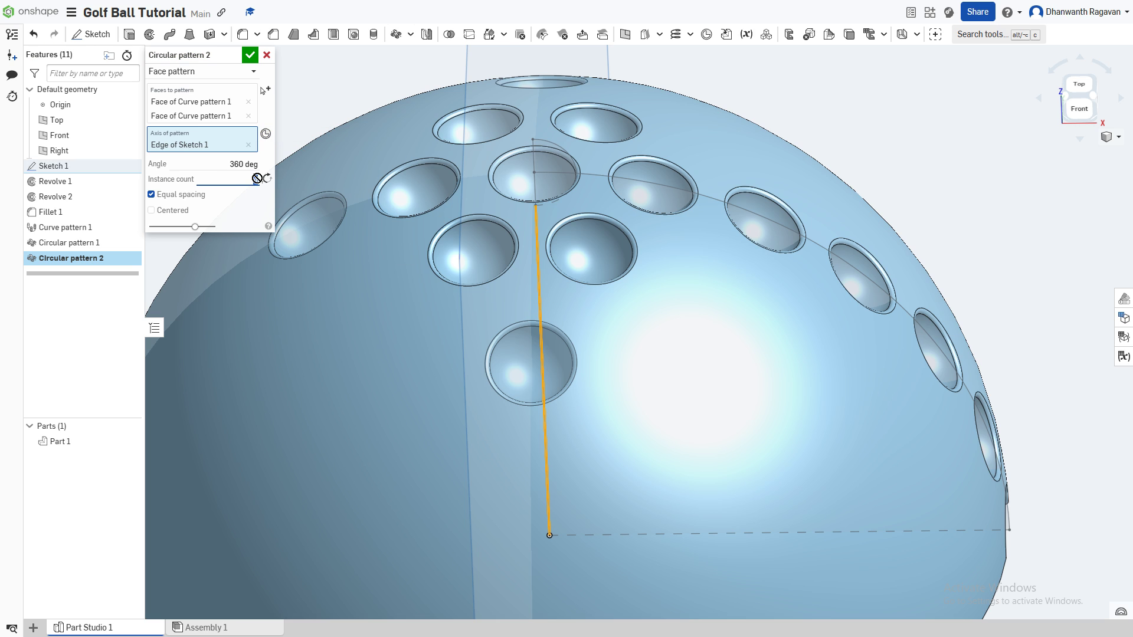
pyautogui.write('12')
pyautogui.click(255, 58)
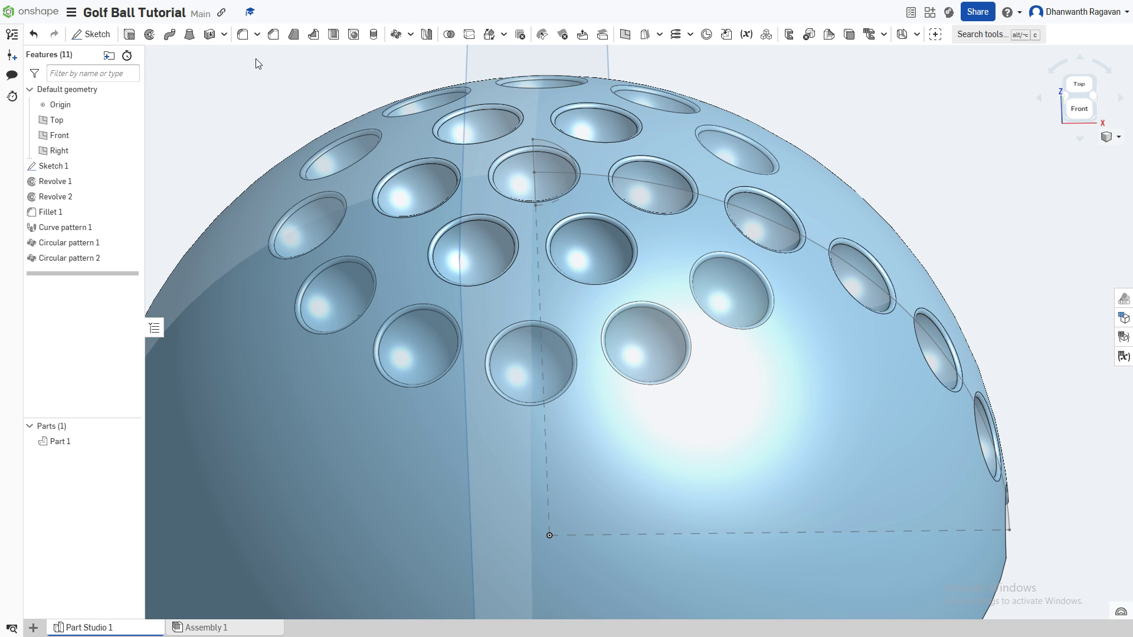
# Create Circular pattern 3, repeating the next dimple's two faces 18 times around Sketch 1's vertical edge.
pyautogui.click(396, 34)
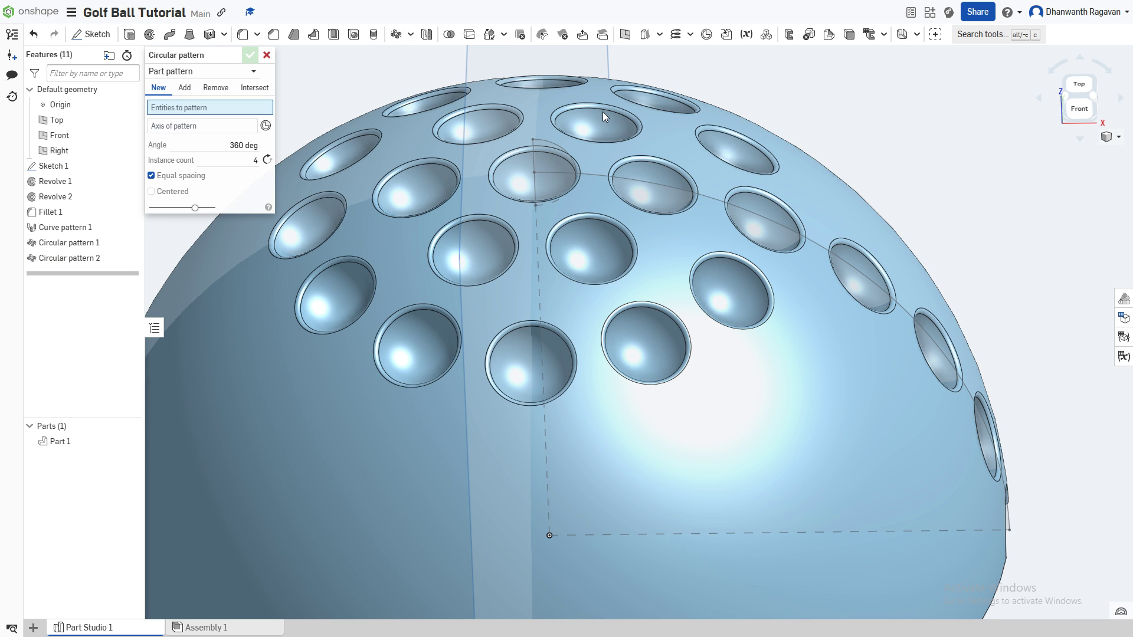
pyautogui.click(203, 71)
pyautogui.click(189, 118)
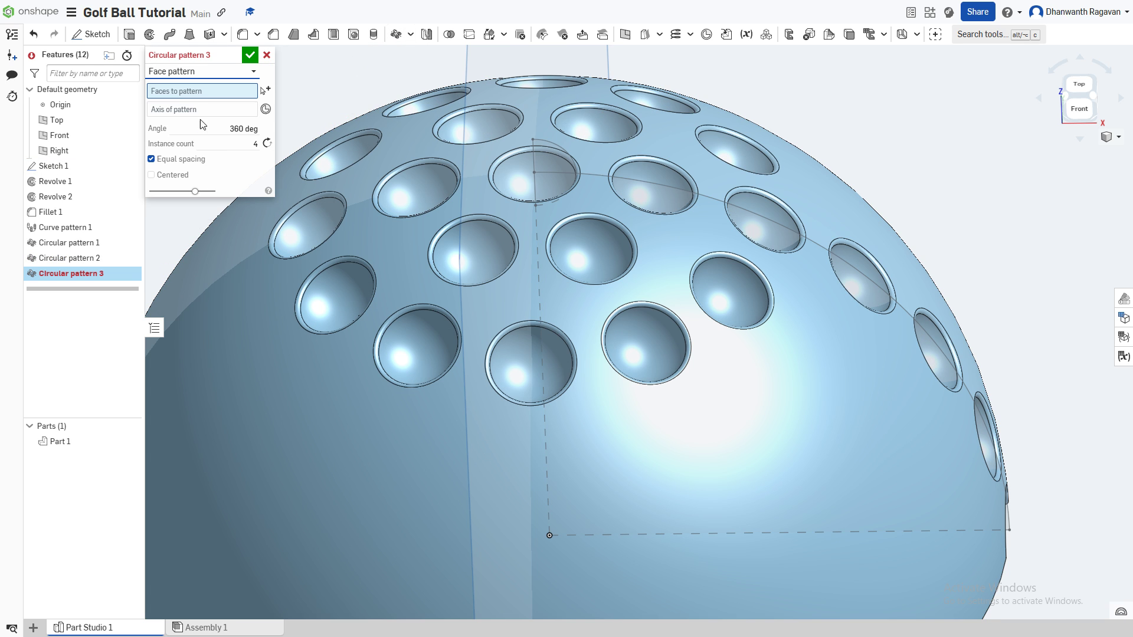
pyautogui.click(845, 263)
pyautogui.click(840, 242)
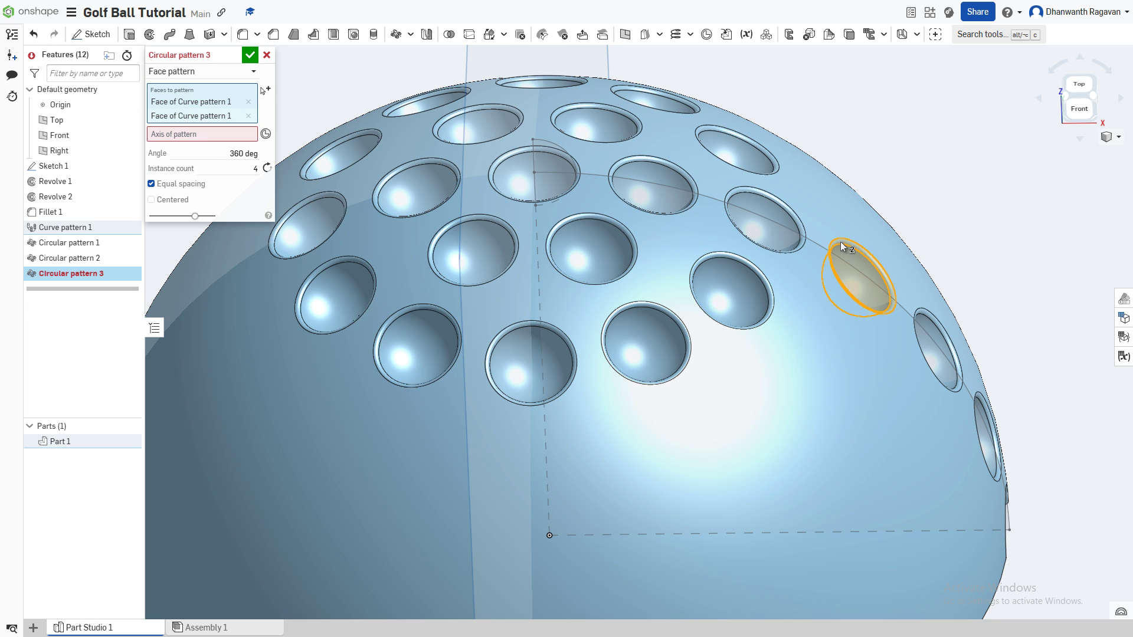
pyautogui.click(200, 135)
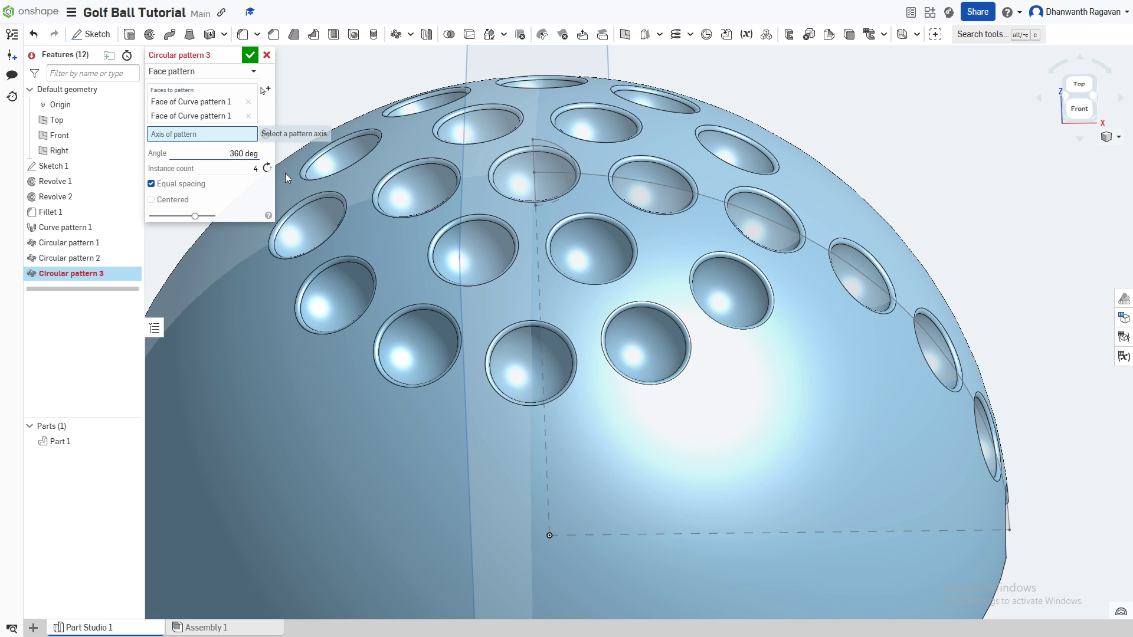
pyautogui.click(538, 272)
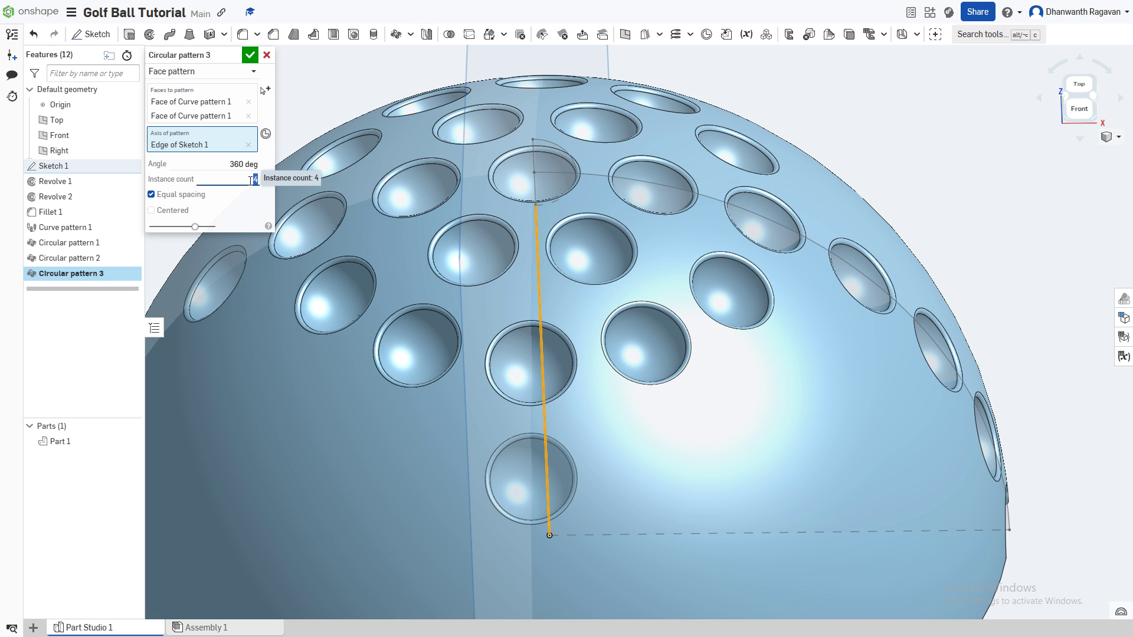
pyautogui.click(220, 180)
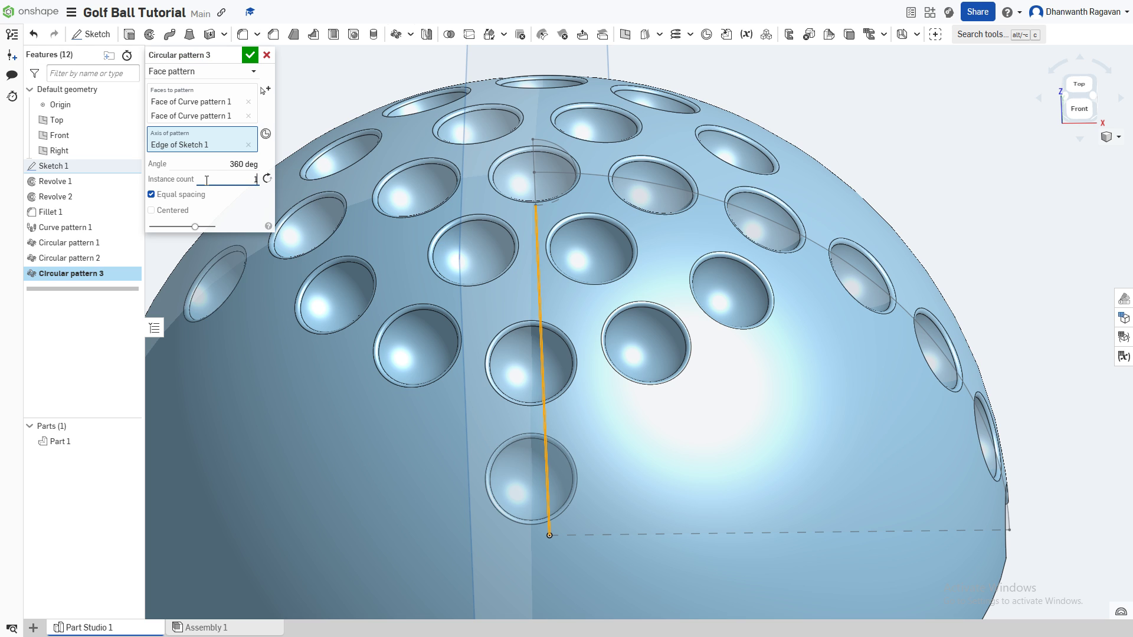
pyautogui.write('18')
pyautogui.click(250, 55)
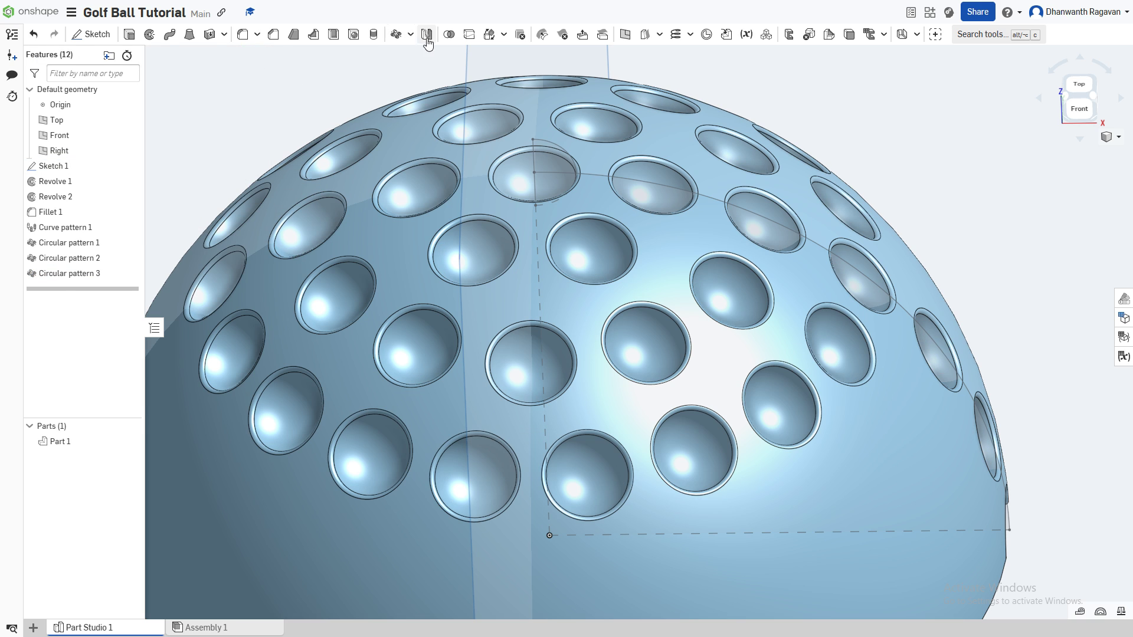
# Create Circular pattern 4, repeating the dimple near the right edge 21 times around Sketch 1's vertical edge.
pyautogui.click(396, 34)
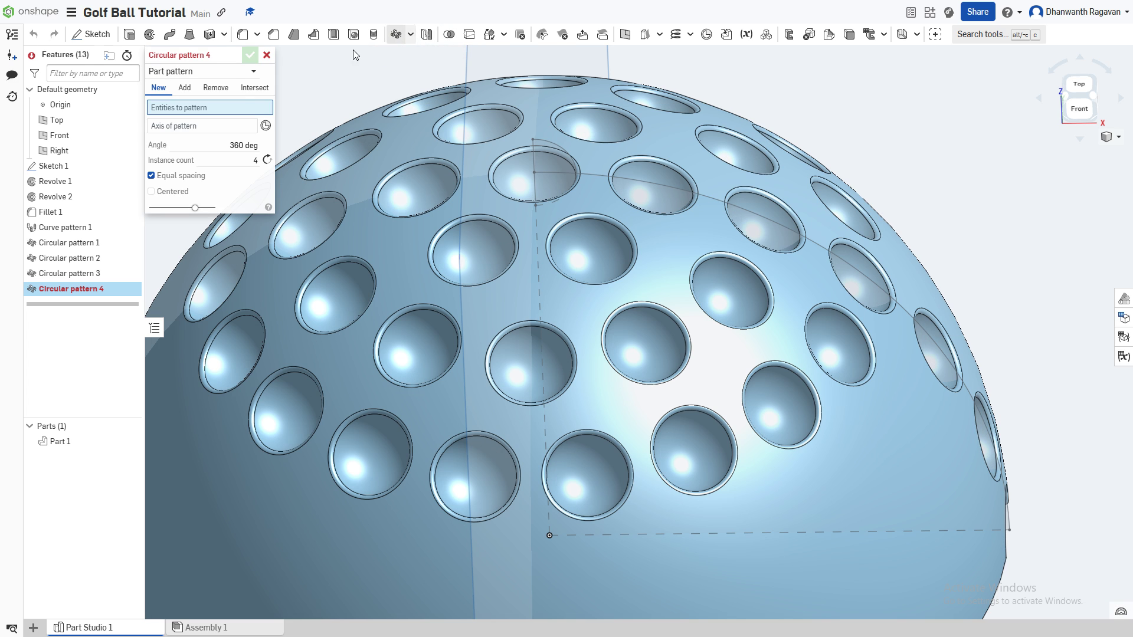
pyautogui.click(203, 77)
pyautogui.click(174, 119)
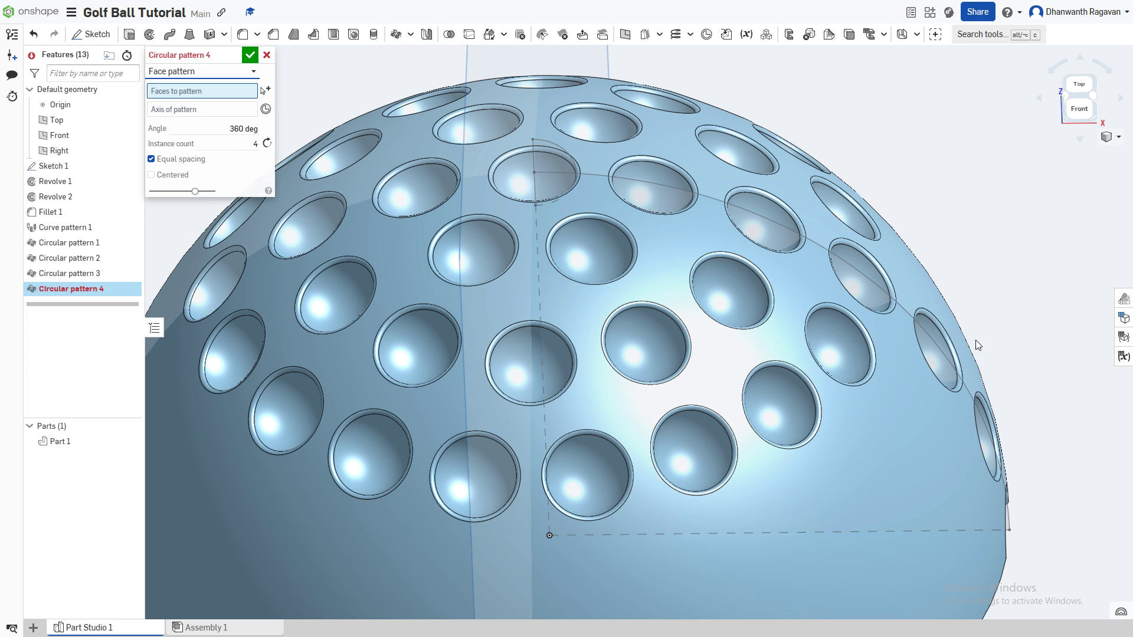
pyautogui.click(926, 331)
pyautogui.click(925, 313)
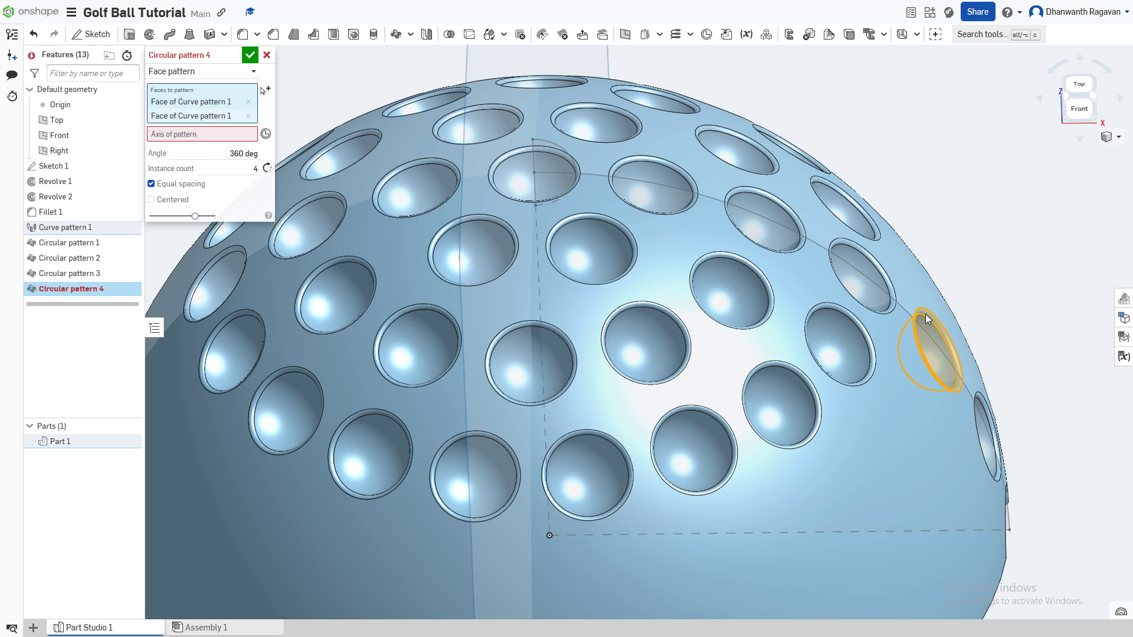
pyautogui.click(537, 247)
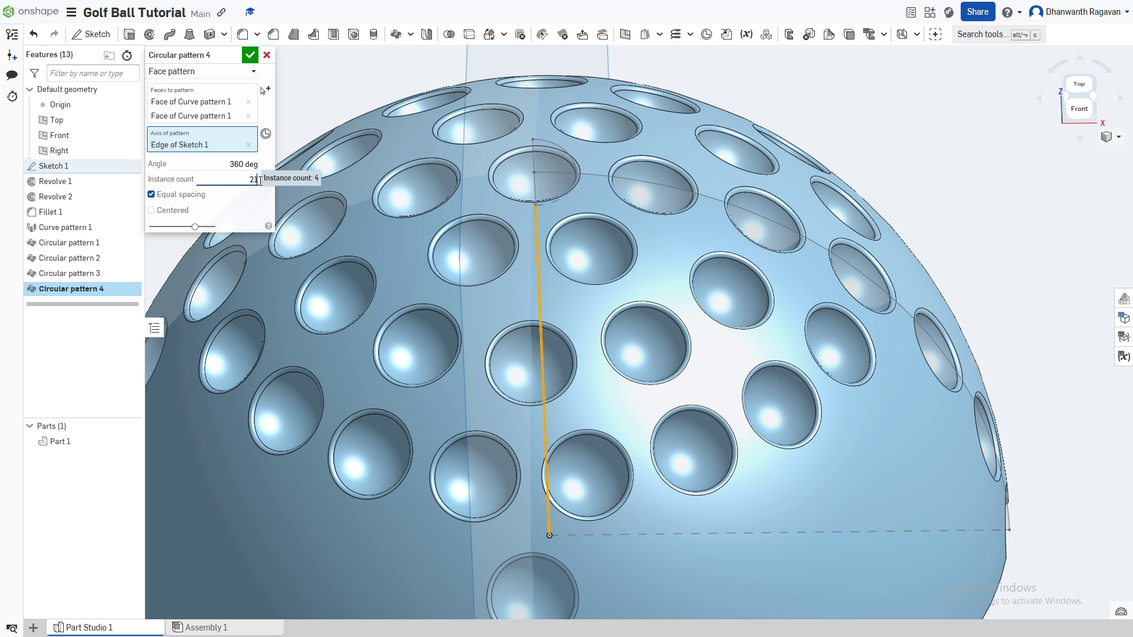
pyautogui.write('21')
pyautogui.click(250, 55)
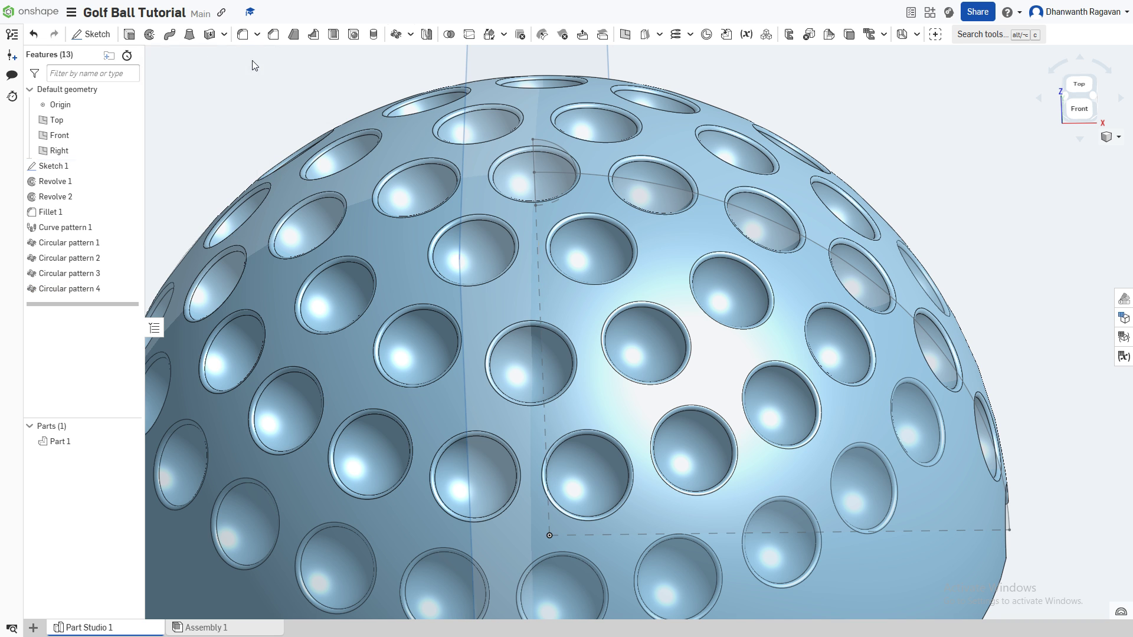
# Create Circular pattern 5, repeating the lowest dimple's two faces around Sketch 1's vertical edge.
pyautogui.moveTo(865, 319); pyautogui.dragTo(898, 353, button='right')
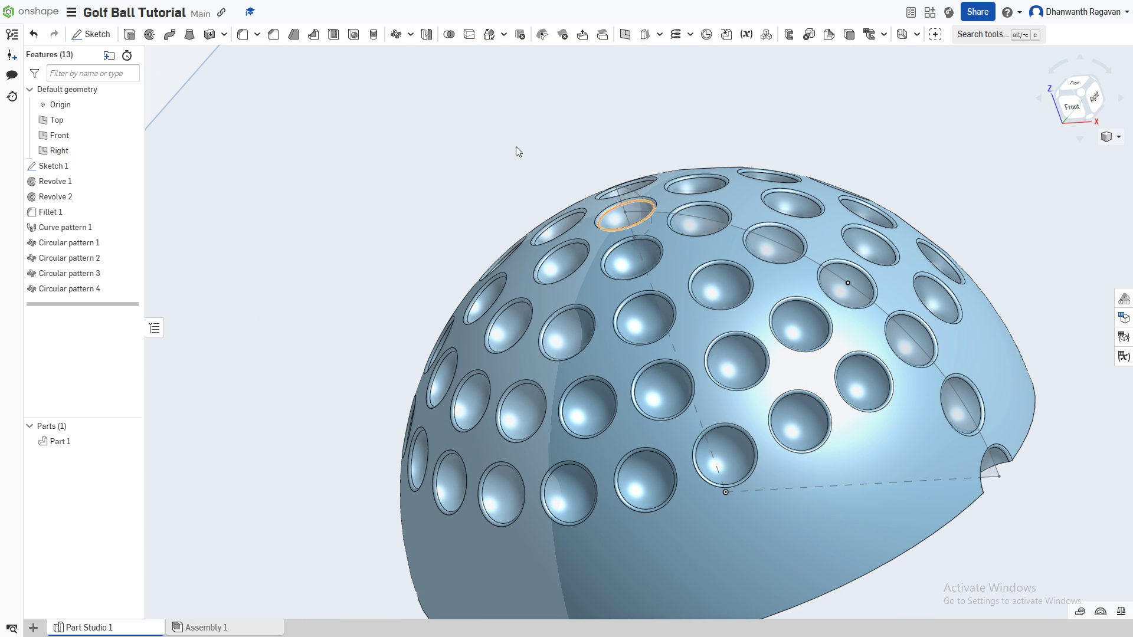
pyautogui.click(395, 40)
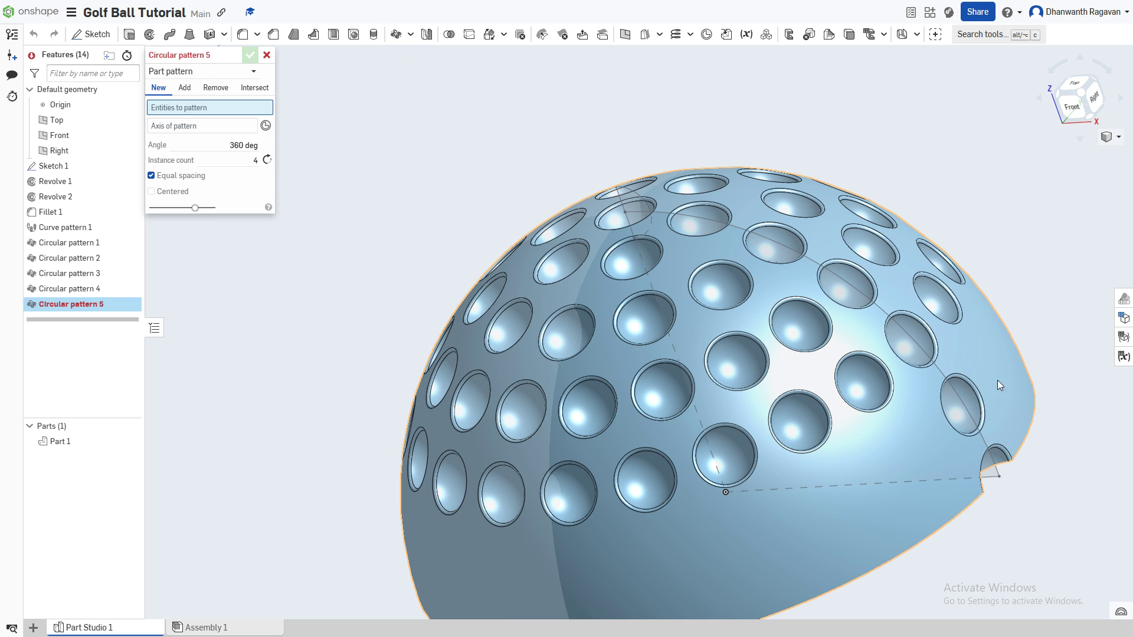
pyautogui.click(183, 71)
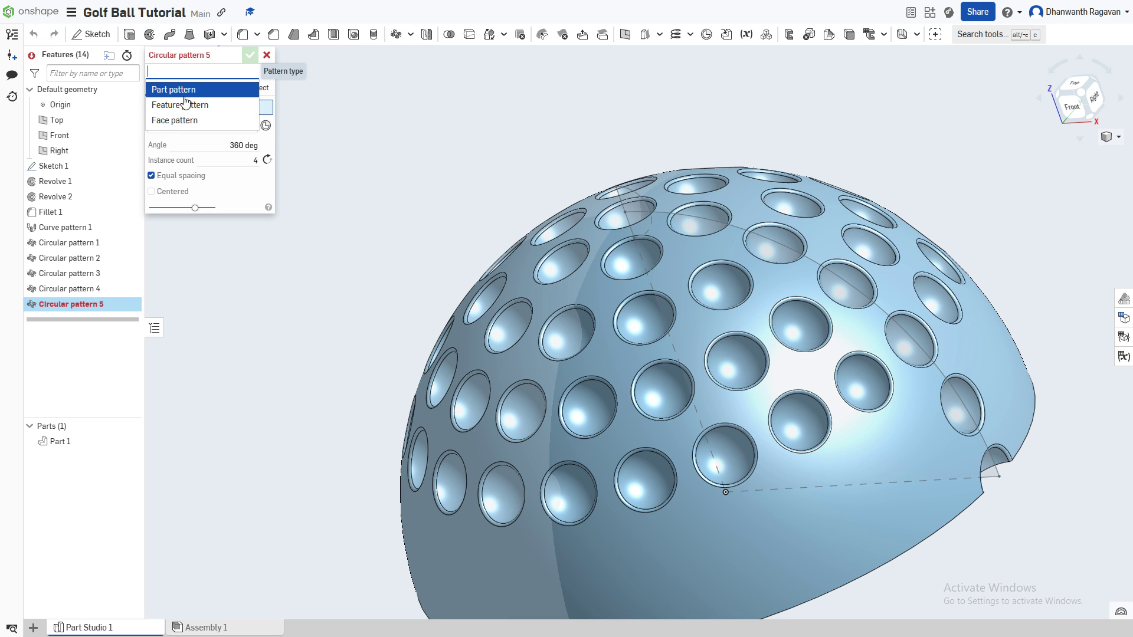
pyautogui.click(184, 119)
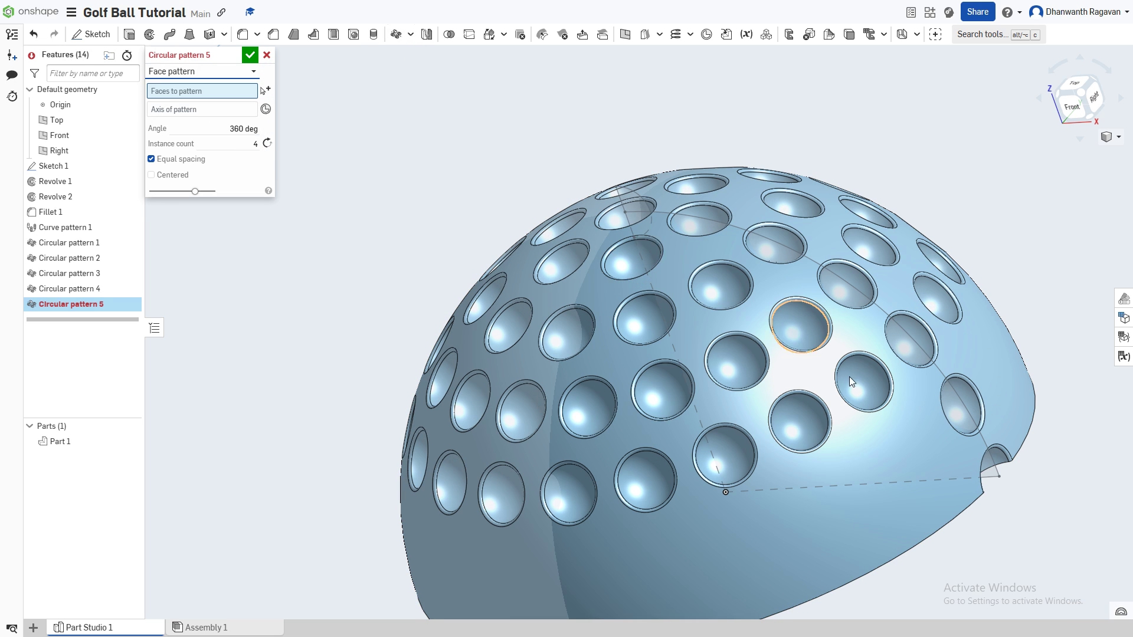
pyautogui.click(952, 394)
pyautogui.click(958, 376)
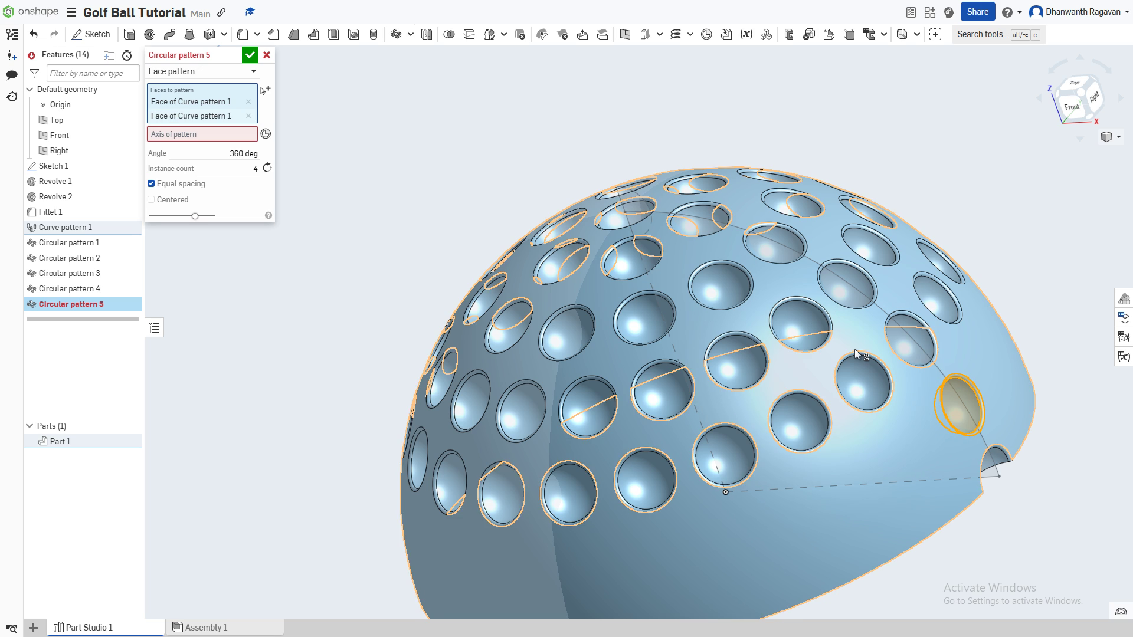
pyautogui.click(214, 134)
pyautogui.click(651, 278)
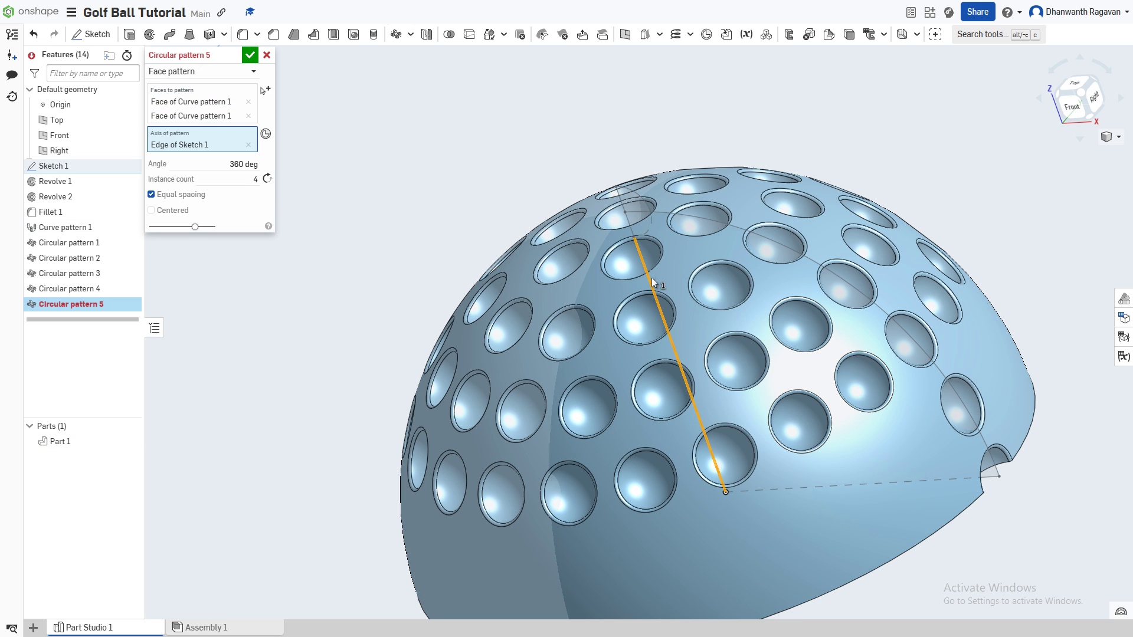
pyautogui.click(256, 179)
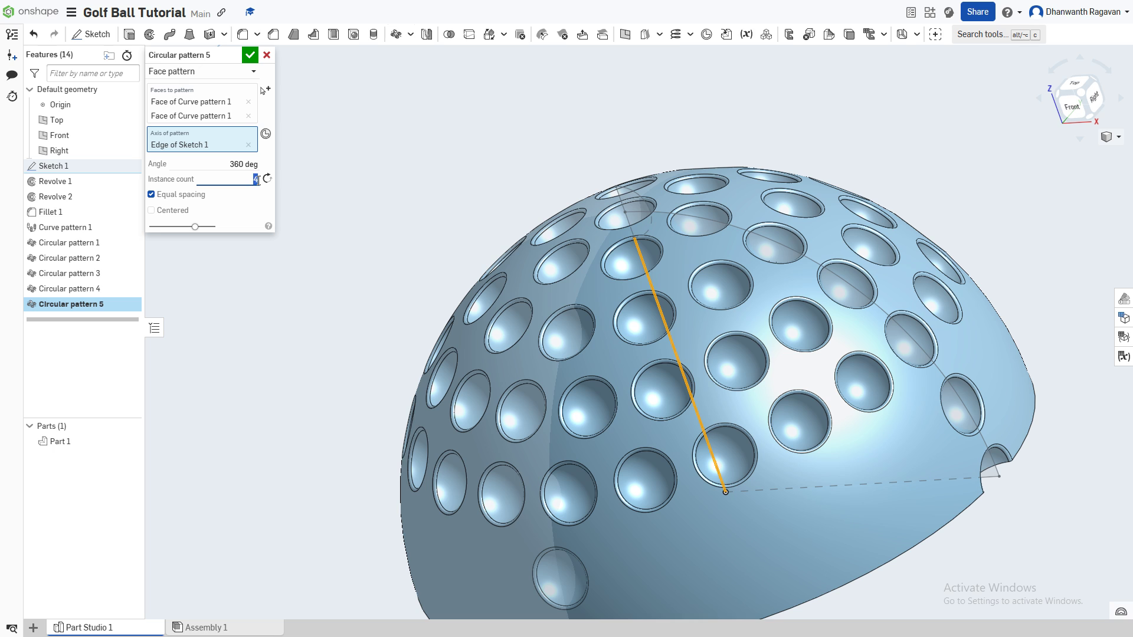
pyautogui.click(249, 55)
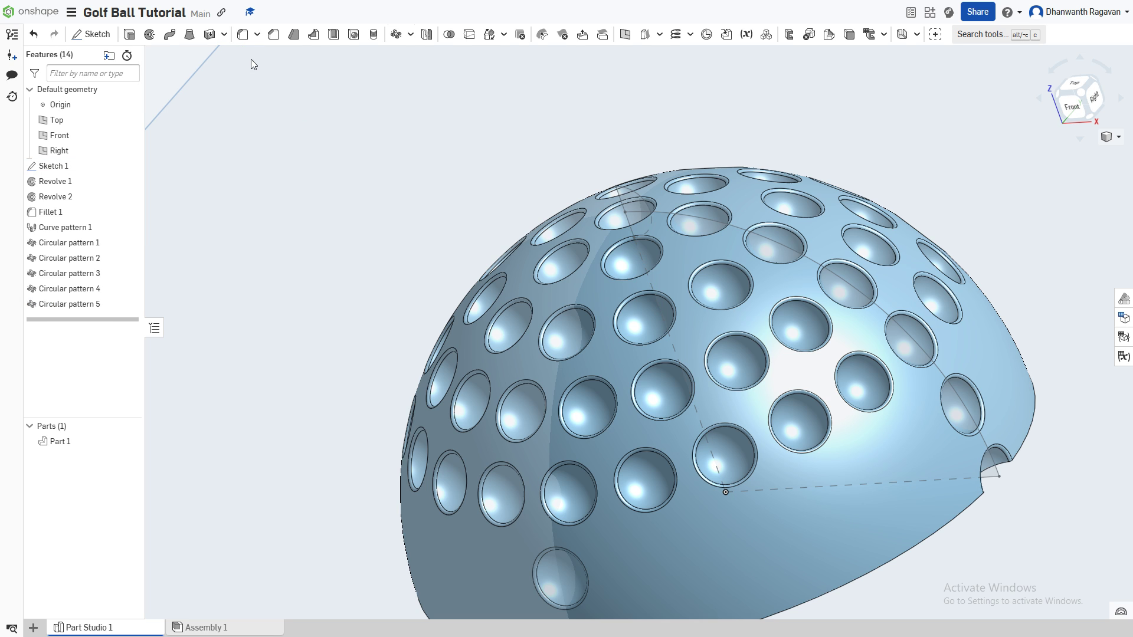
# Face-pattern the two half-dimple faces at the base edge 27 times around Sketch 1's vertical edge.
pyautogui.click(396, 34)
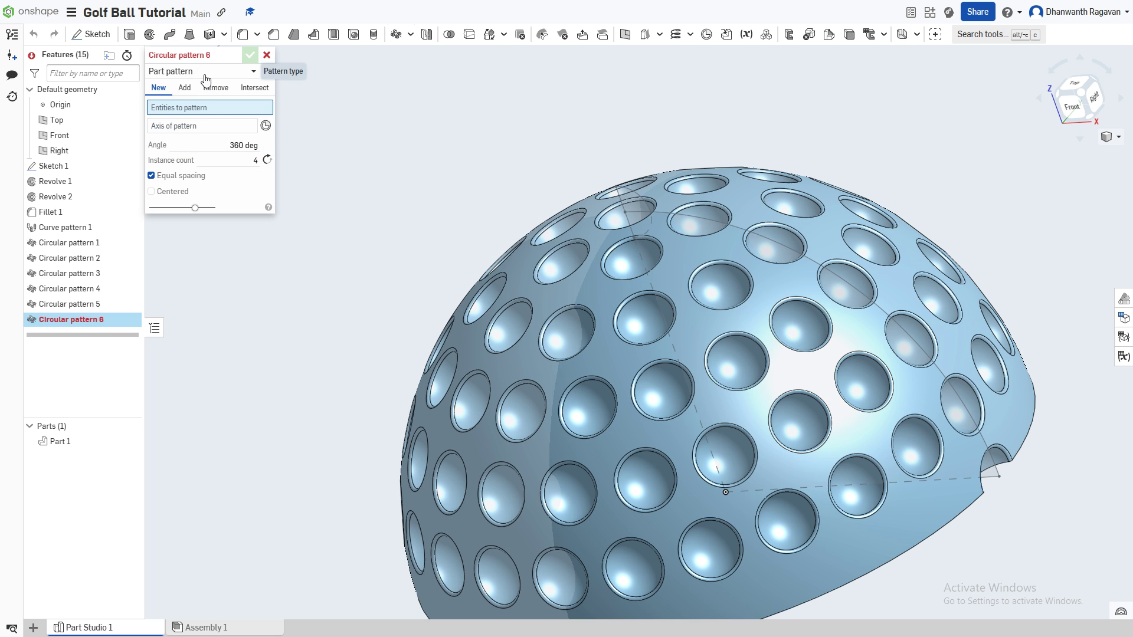
pyautogui.click(254, 71)
pyautogui.click(180, 116)
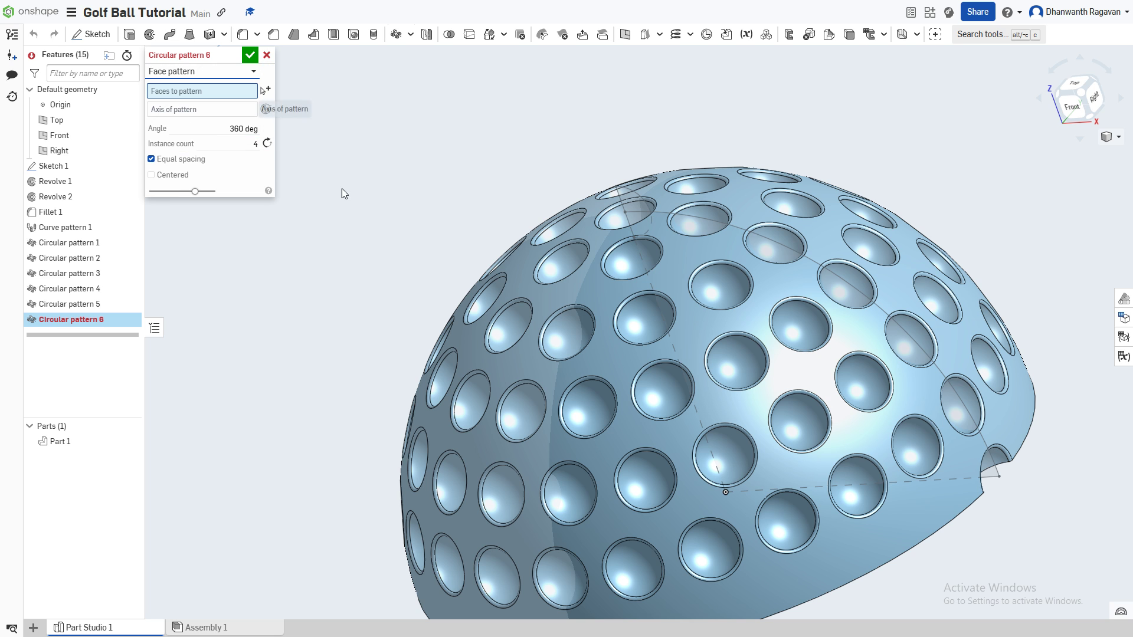
pyautogui.click(998, 458)
pyautogui.click(1006, 450)
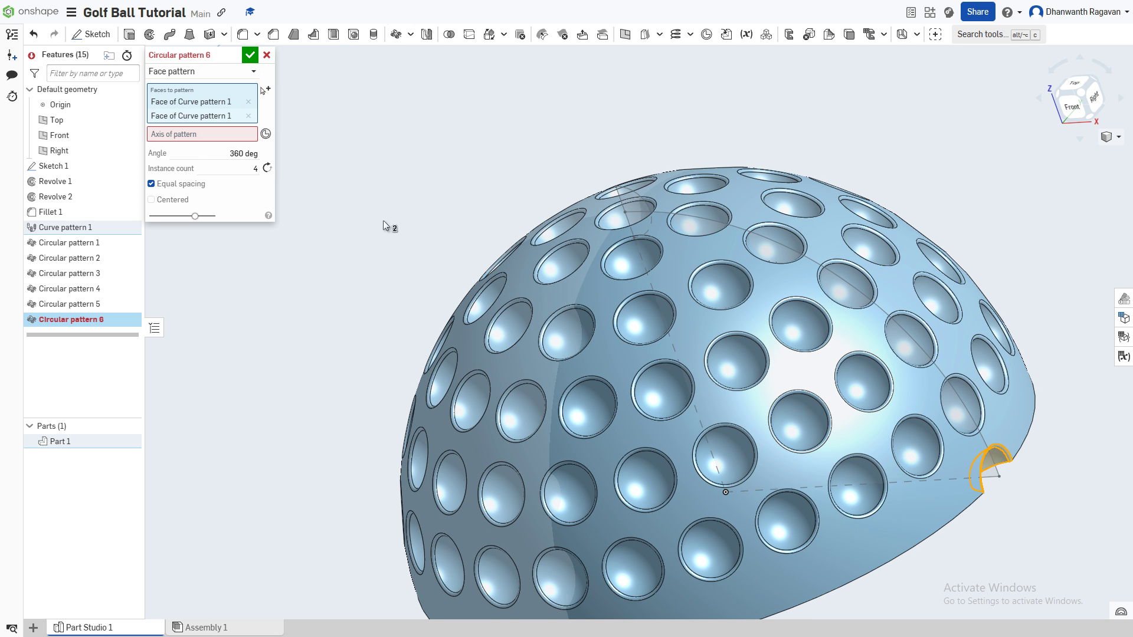
pyautogui.click(200, 134)
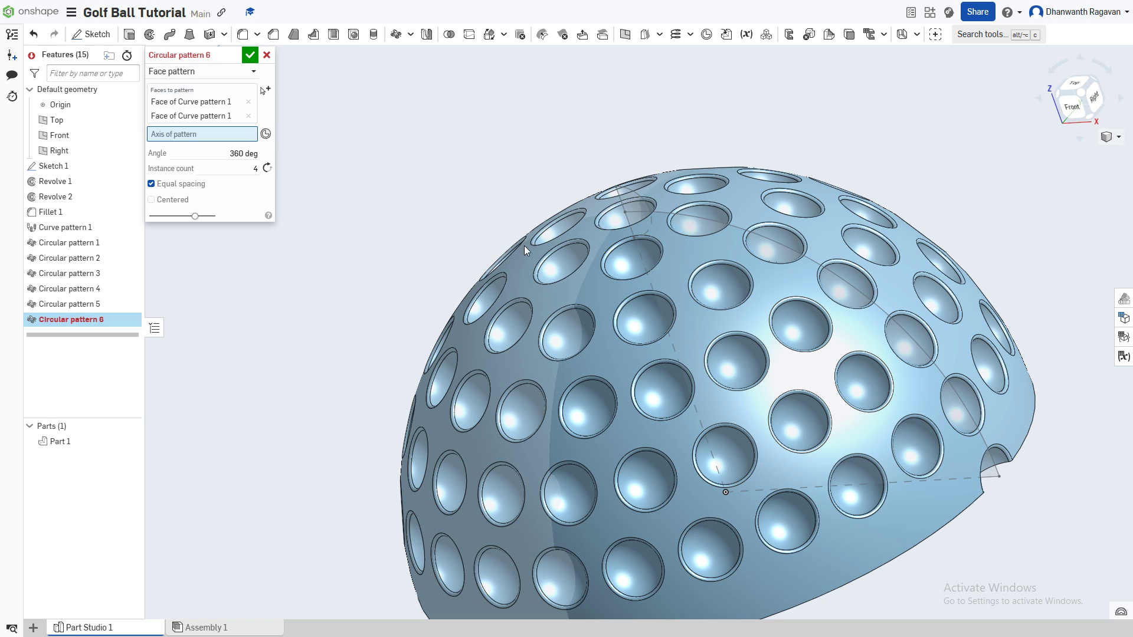
pyautogui.click(671, 341)
pyautogui.click(260, 179)
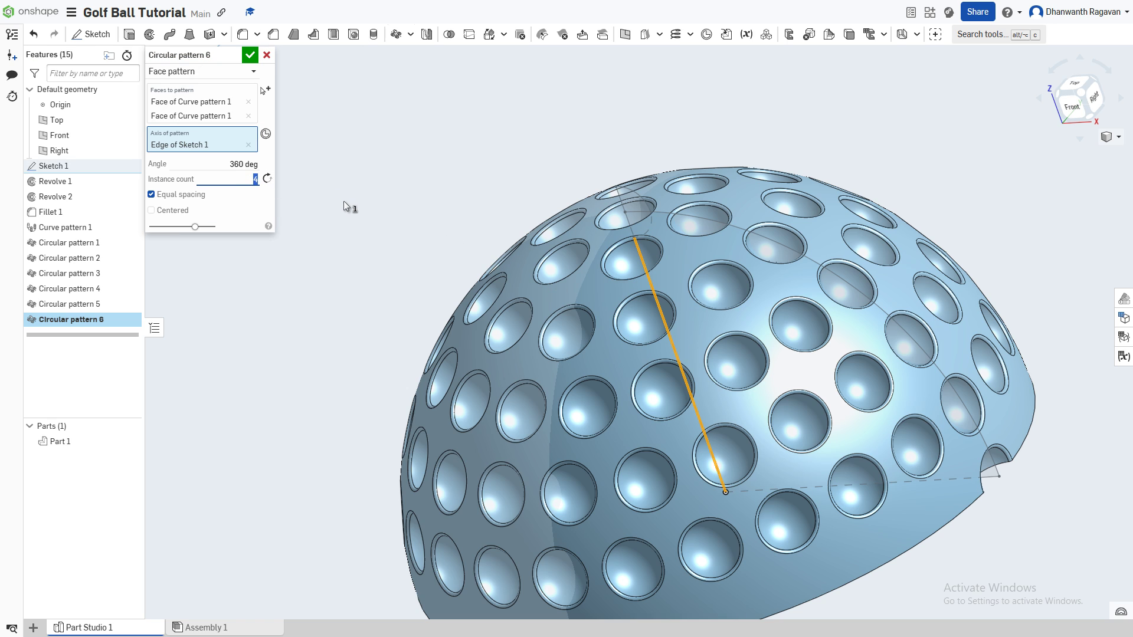
pyautogui.write('27')
pyautogui.click(249, 54)
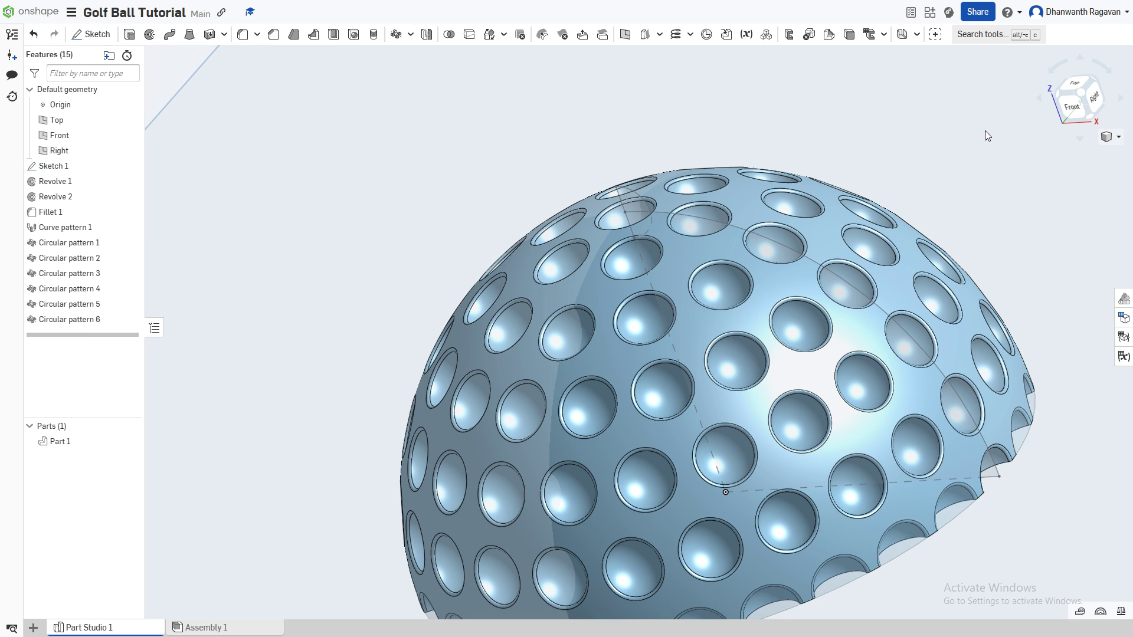
# Hide Sketch 1 and inspect the dimpled hemisphere from the front and angled views.
pyautogui.click(1070, 112)
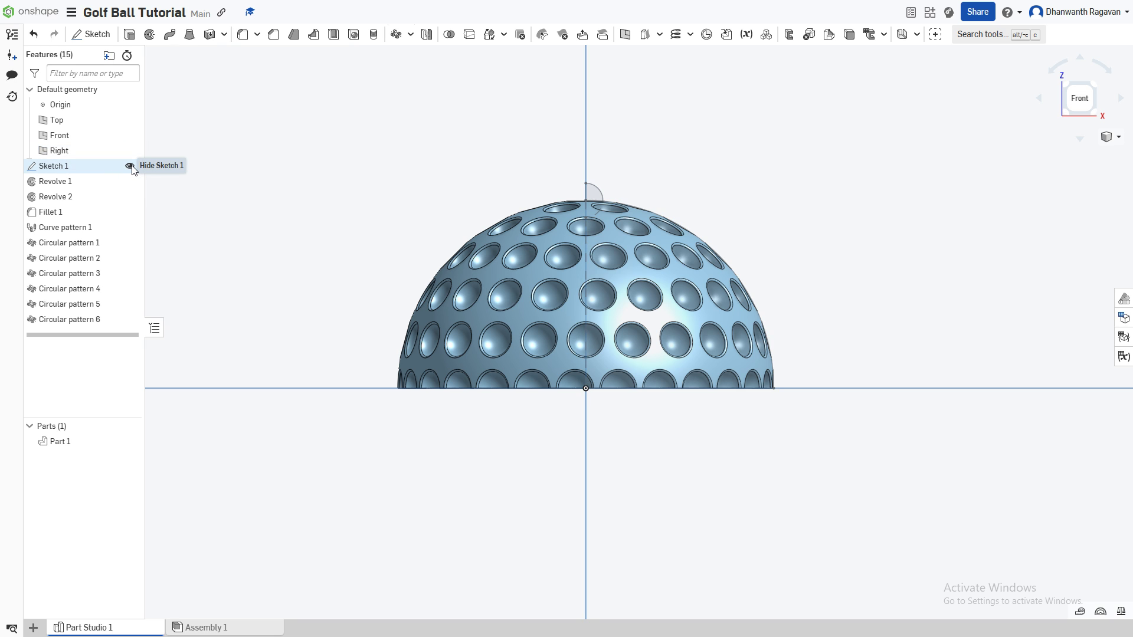
pyautogui.click(130, 167)
pyautogui.moveTo(484, 238)
pyautogui.mouseDown(button='right')
pyautogui.moveTo(645, 253)
pyautogui.moveTo(657, 303)
pyautogui.moveTo(713, 335)
pyautogui.moveTo(743, 377)
pyautogui.moveTo(691, 392)
pyautogui.moveTo(643, 370)
pyautogui.moveTo(682, 234)
pyautogui.mouseUp(button='right')
pyautogui.hotkey('shift', '1')
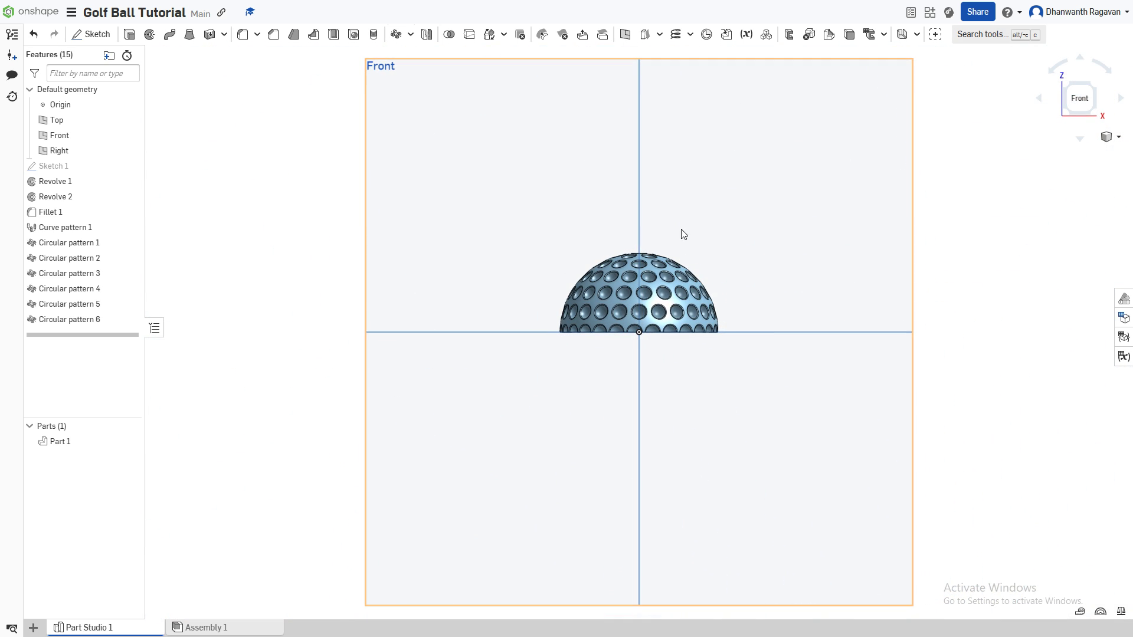
pyautogui.scroll(5, 682, 295)
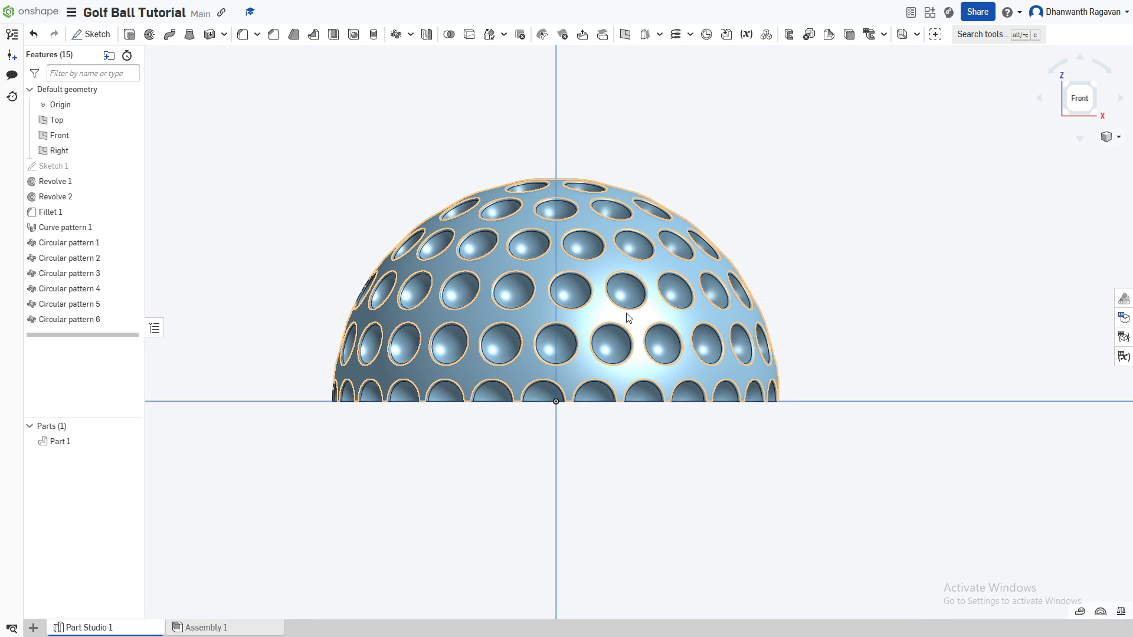
pyautogui.moveTo(630, 324)
pyautogui.mouseDown(button='right')
pyautogui.moveTo(630, 338)
pyautogui.moveTo(631, 298)
pyautogui.moveTo(631, 325)
pyautogui.mouseUp(button='right')
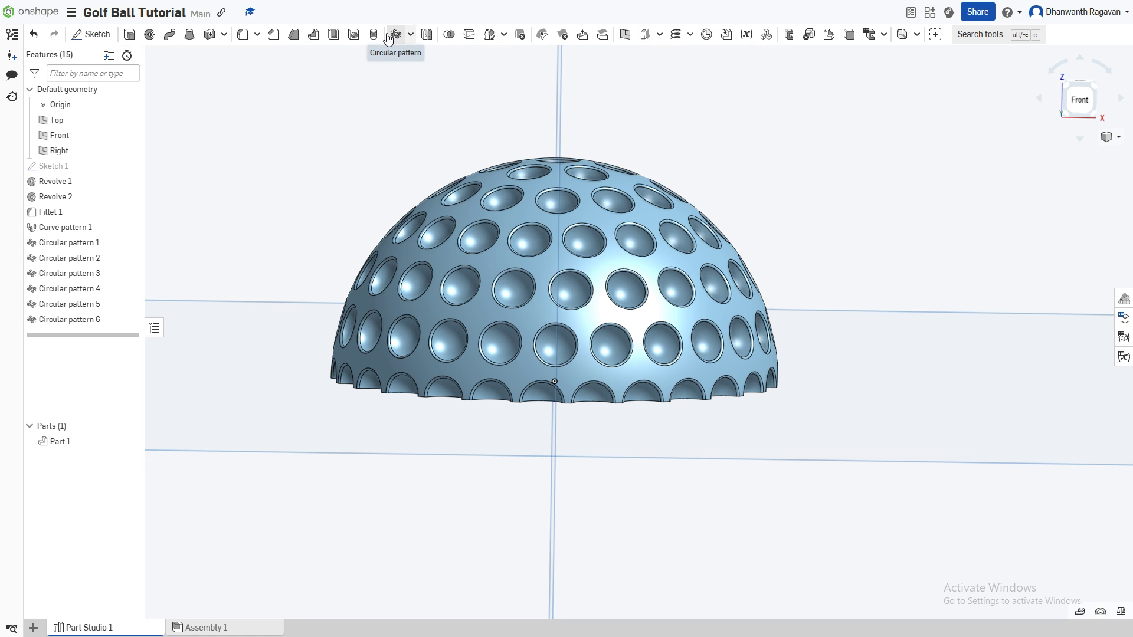
# Mirror Part 1 across its flat base face, merging it into a full dimpled sphere.
pyautogui.click(428, 37)
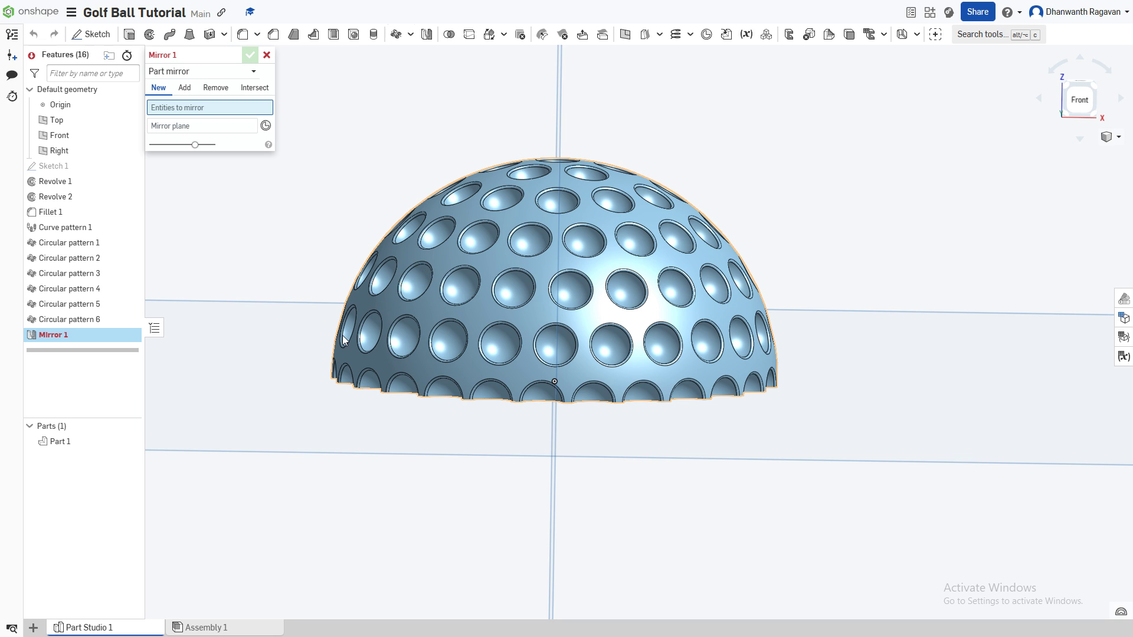
pyautogui.click(81, 442)
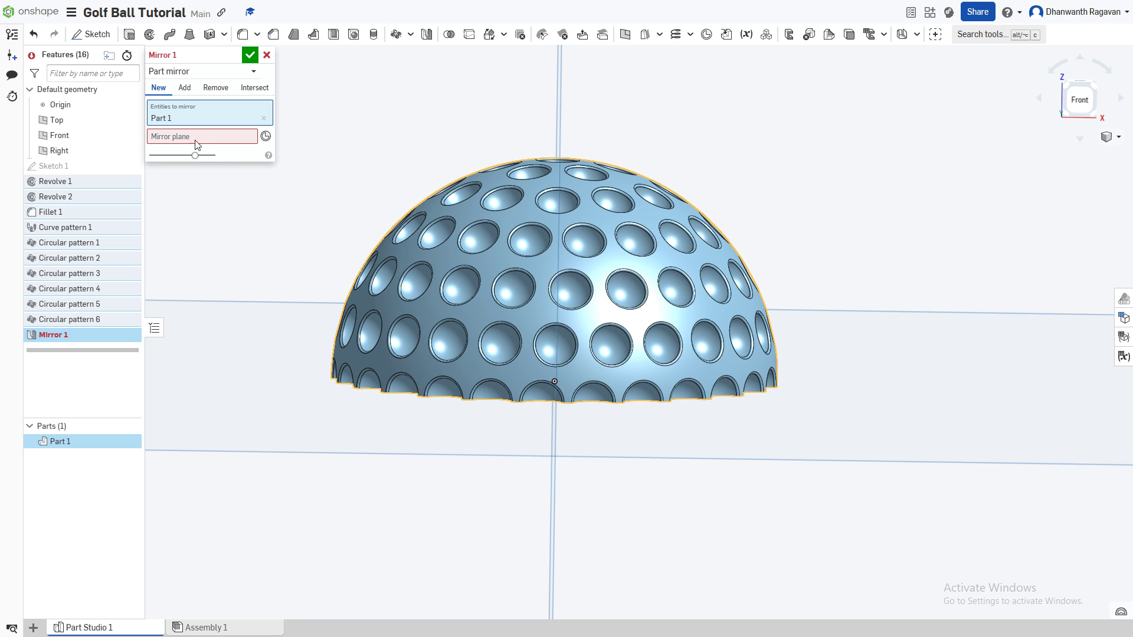
pyautogui.click(196, 142)
pyautogui.moveTo(519, 323); pyautogui.dragTo(540, 297, button='right')
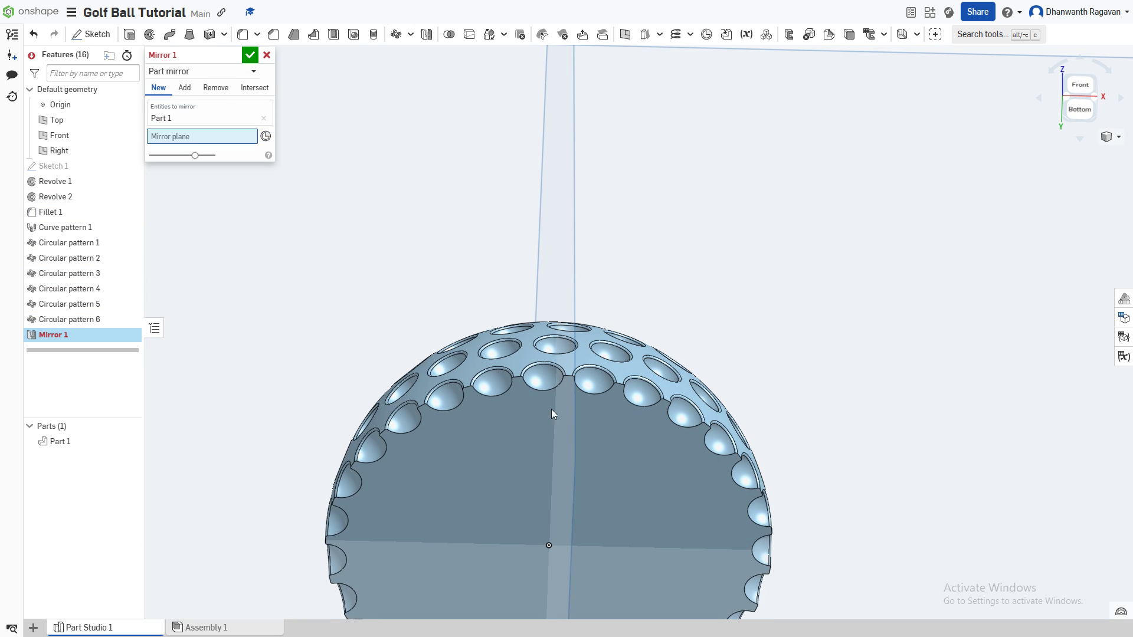
pyautogui.click(525, 495)
pyautogui.moveTo(529, 493); pyautogui.dragTo(554, 428, button='right')
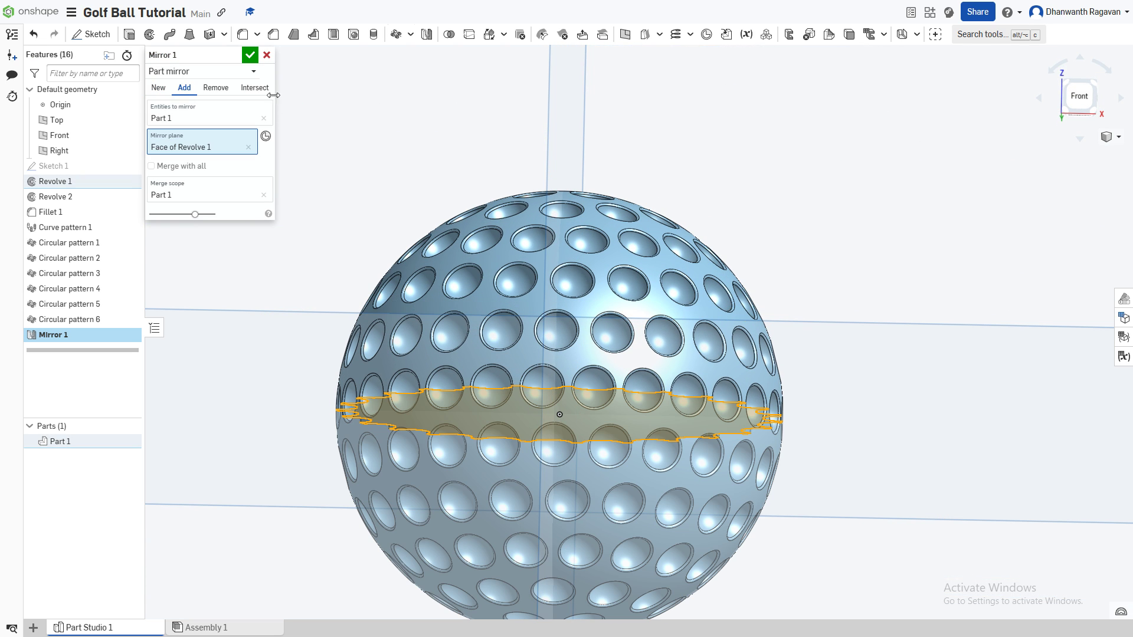
pyautogui.click(250, 55)
pyautogui.scroll(-2, 708, 271)
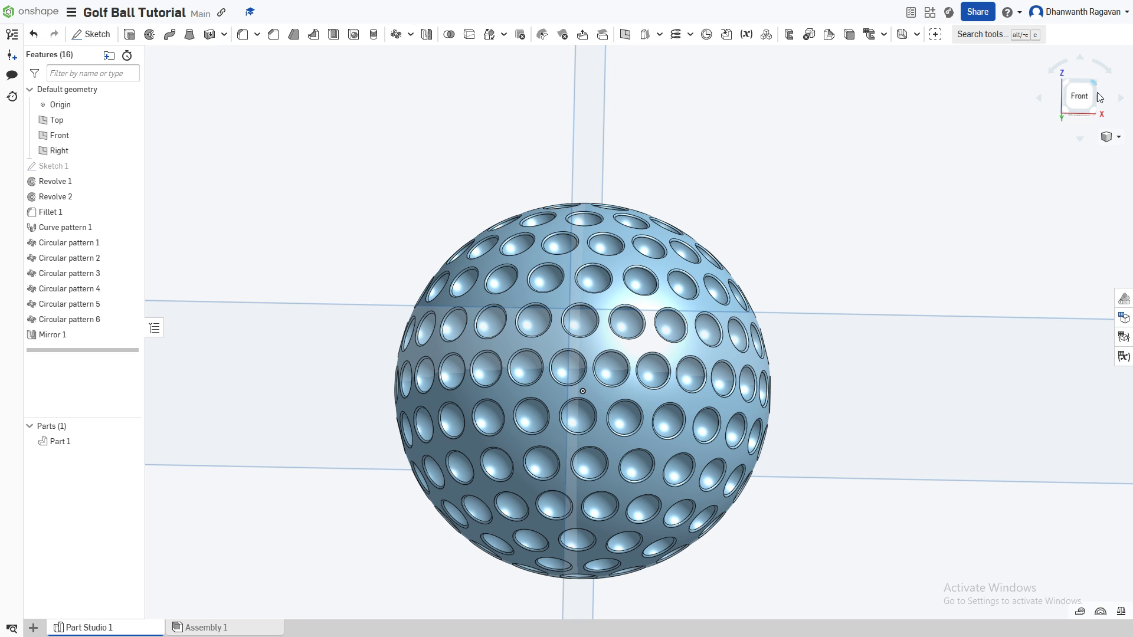
pyautogui.click(1096, 97)
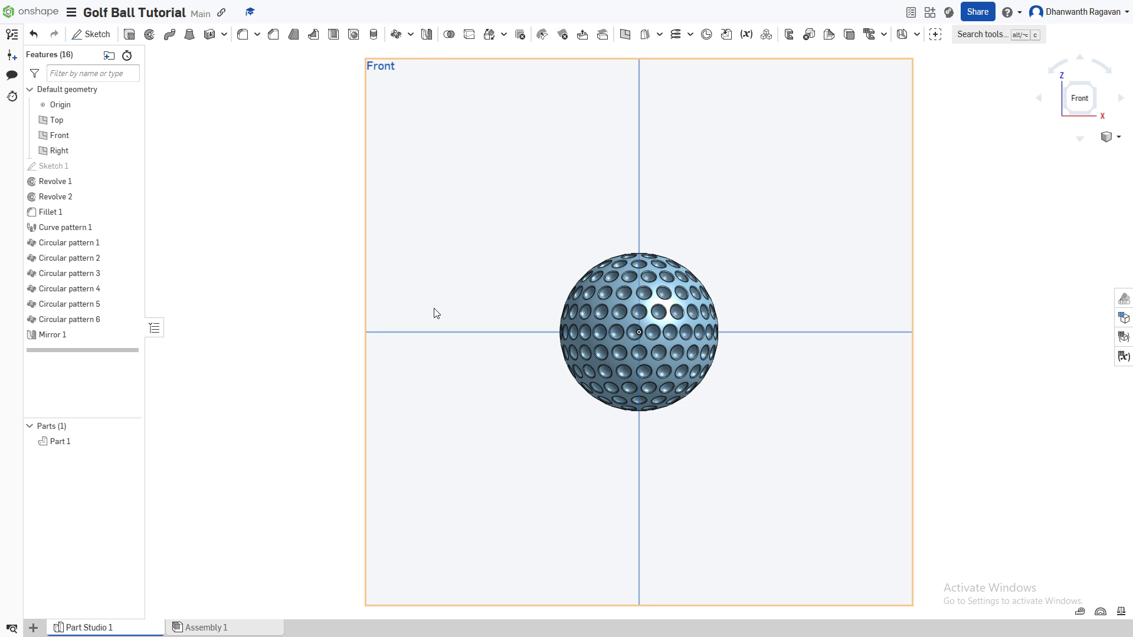
pyautogui.moveTo(635, 320); pyautogui.dragTo(709, 315, button='right')
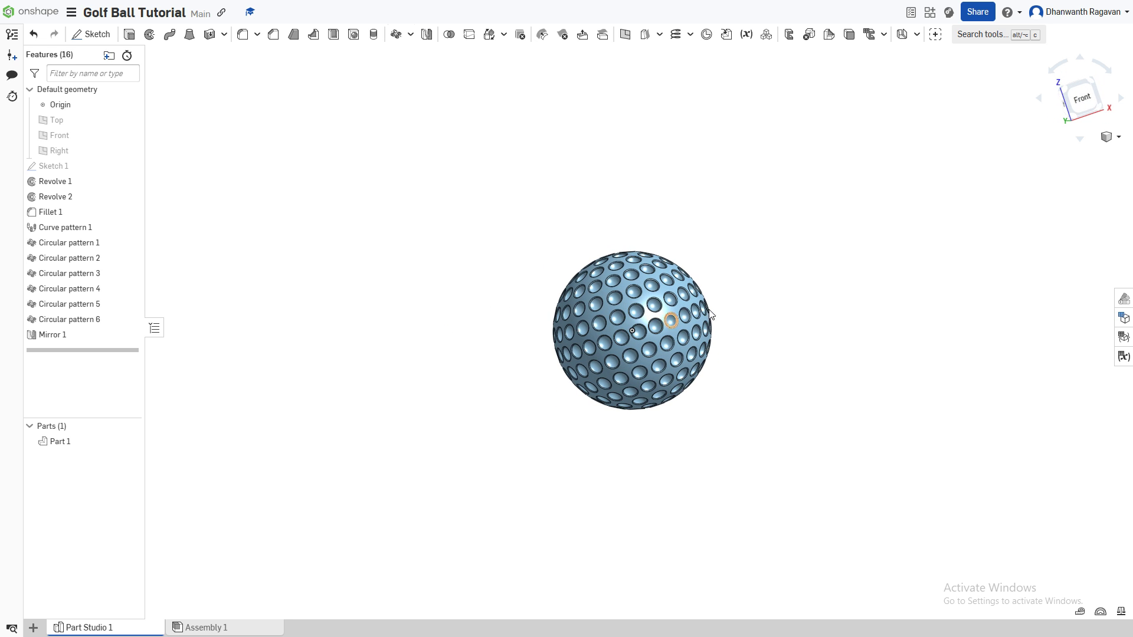
pyautogui.hotkey('shift', '1')
pyautogui.press('f')
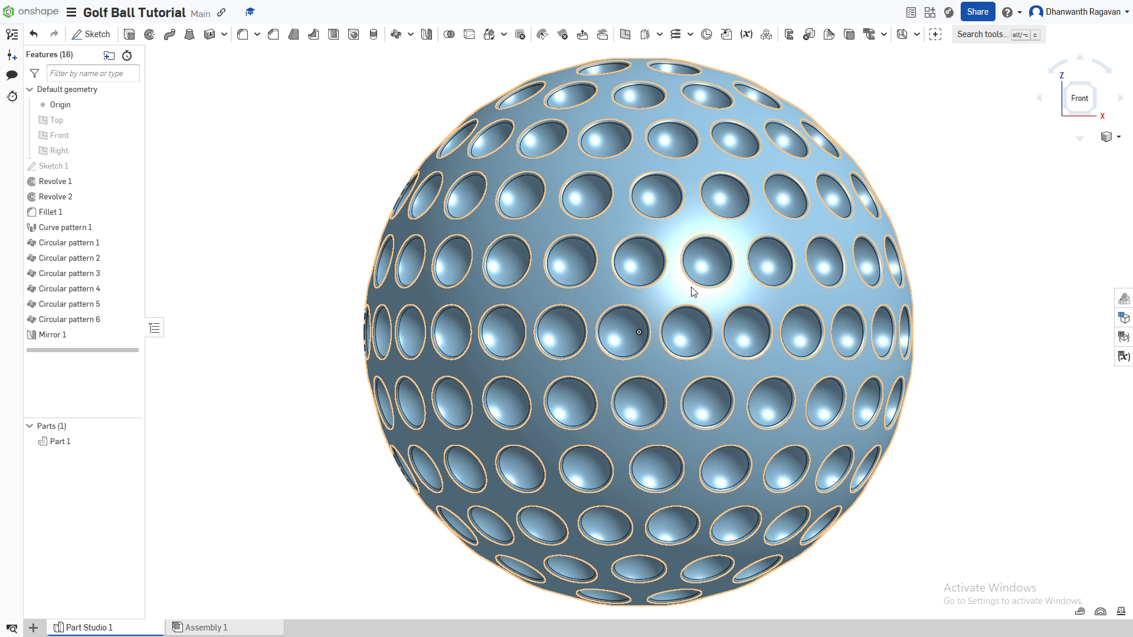
pyautogui.scroll(-3, 692, 291)
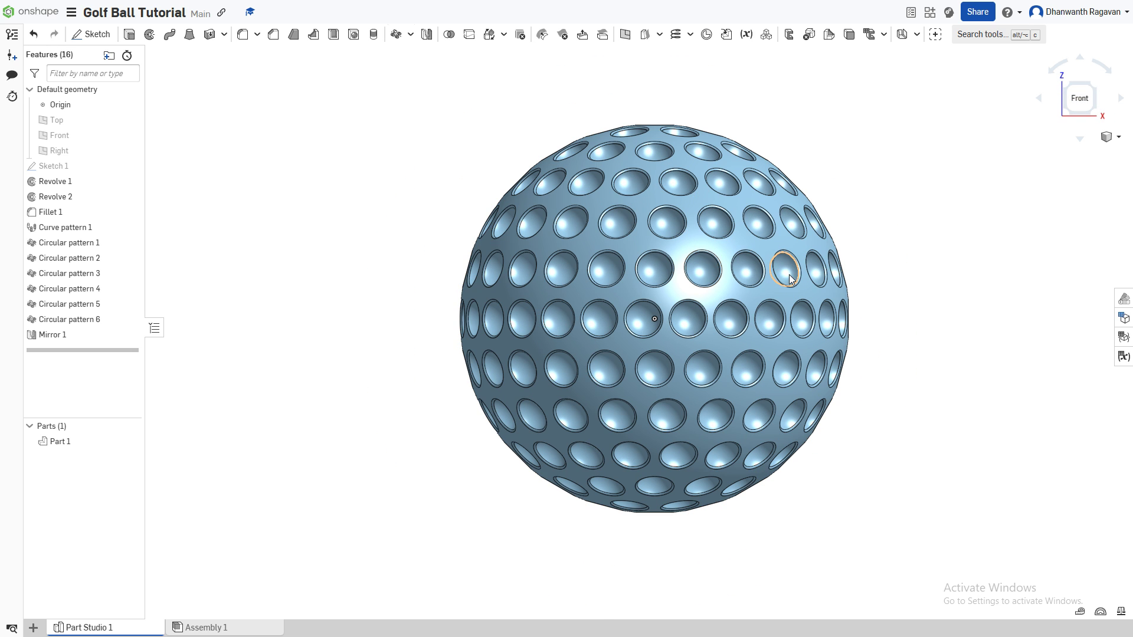
pyautogui.moveTo(790, 279); pyautogui.dragTo(741, 291, button='middle')
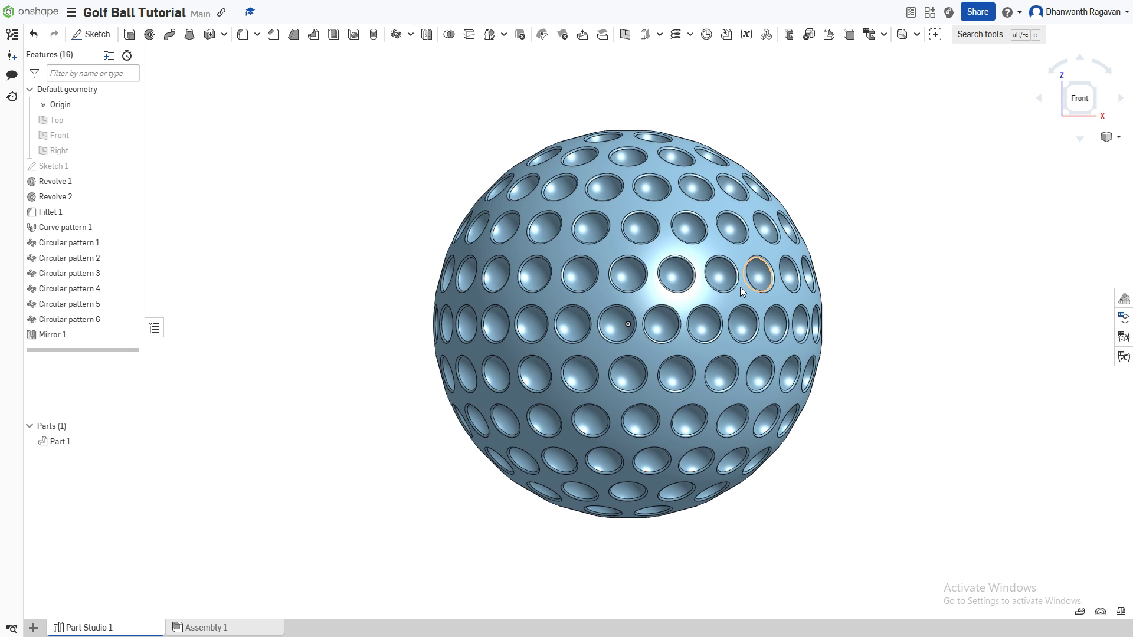
# Set Part 1's appearance to the light gray EAEAEA swatch and view the ball at an angle.
pyautogui.rightClick(82, 443)
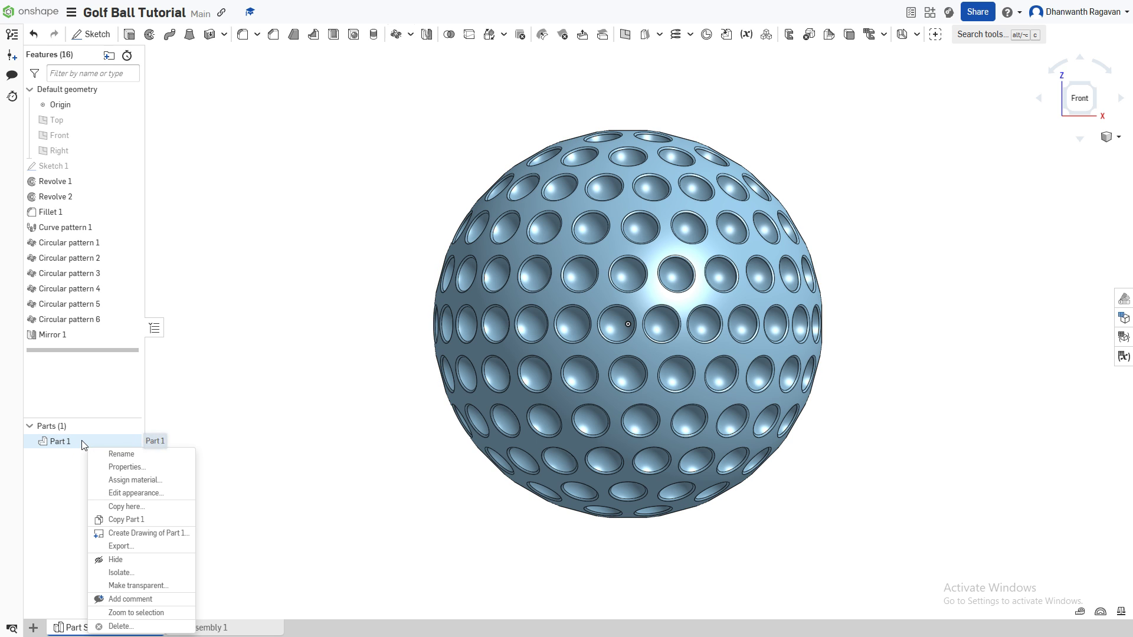
pyautogui.click(126, 494)
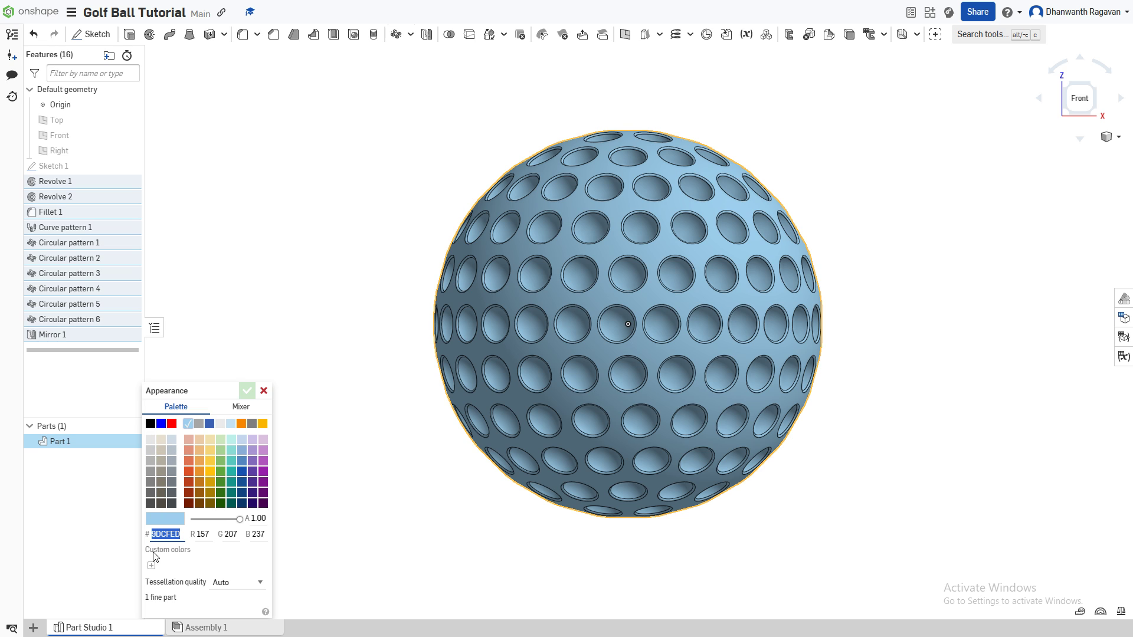
pyautogui.click(219, 426)
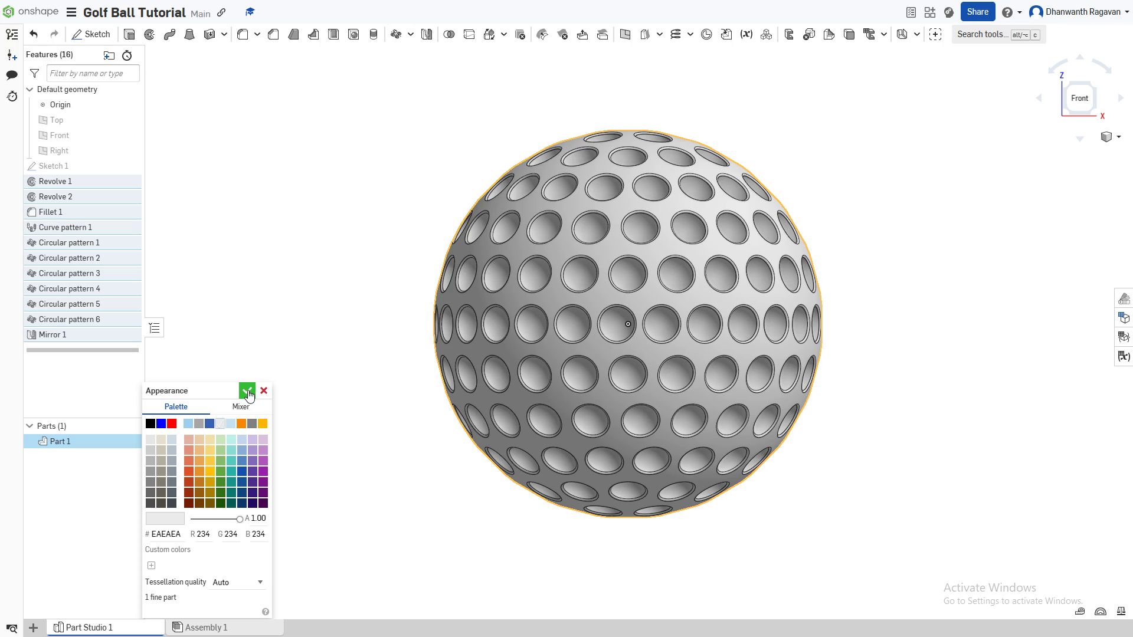
pyautogui.click(247, 391)
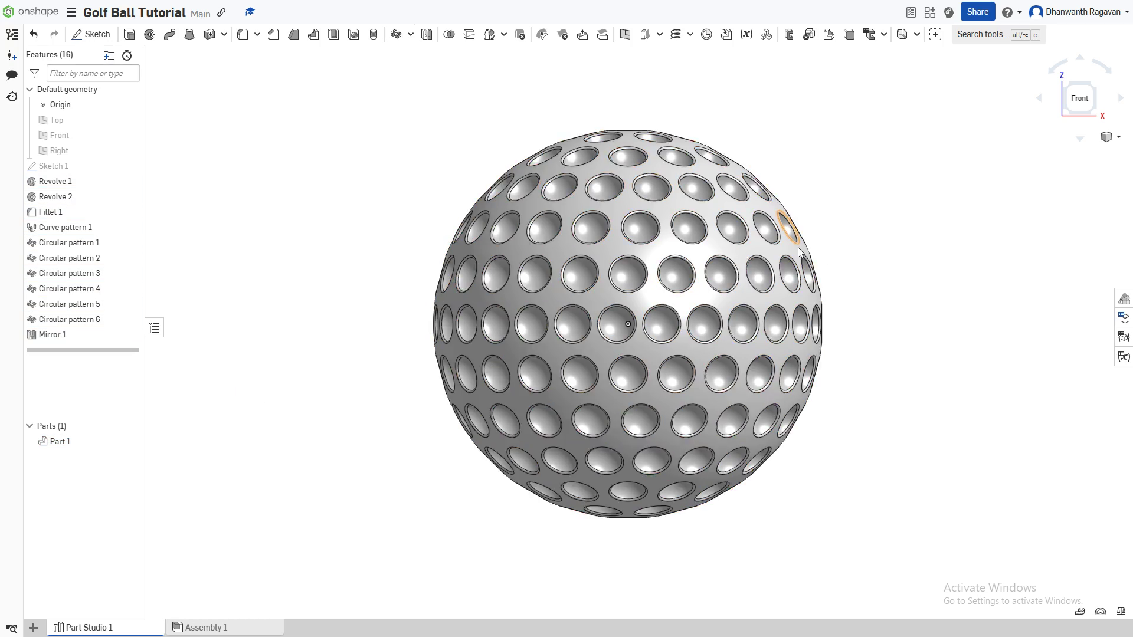
pyautogui.moveTo(797, 246)
pyautogui.mouseDown(button='right')
pyautogui.moveTo(772, 267)
pyautogui.moveTo(784, 299)
pyautogui.moveTo(813, 261)
pyautogui.mouseUp(button='right')
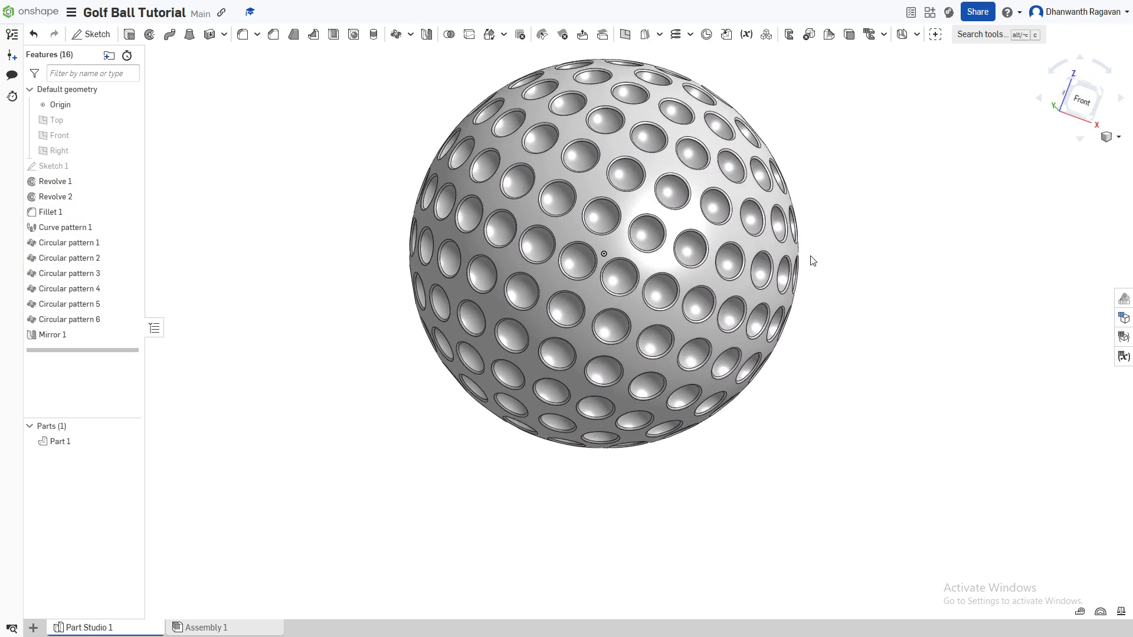